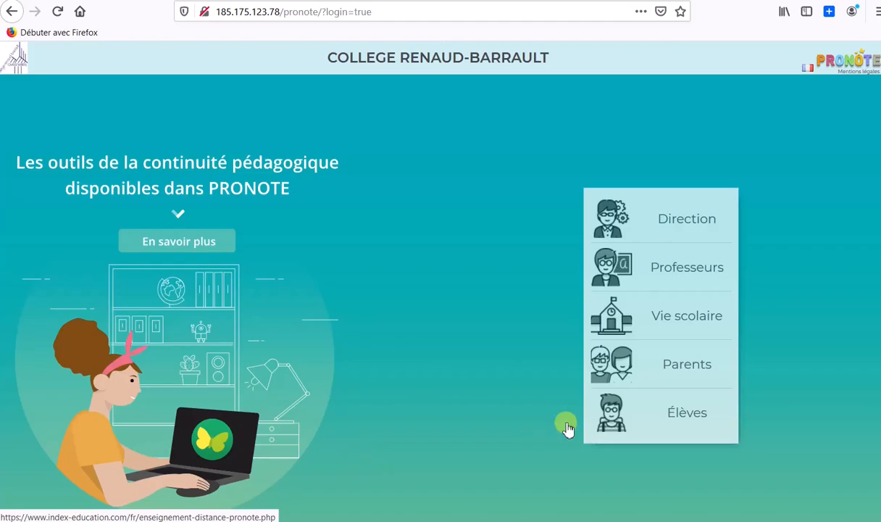
- Sign in to the Professeurs area with the teacher's username and password
{"action": "left_click", "coordinate": [670, 274]}
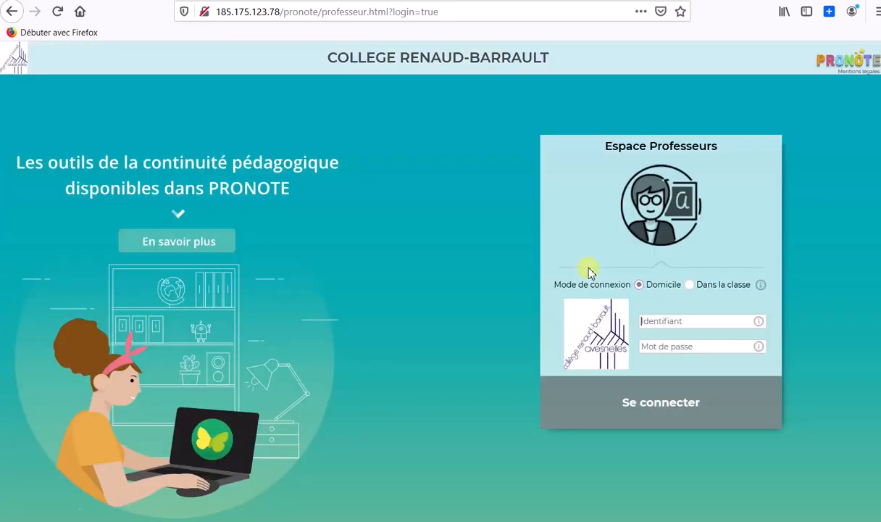
{"action": "left_click", "coordinate": [660, 320]}
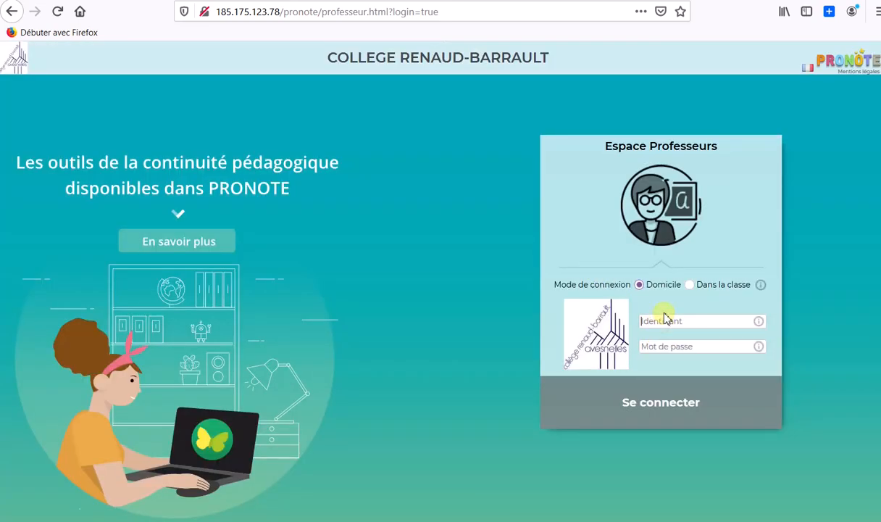
{"action": "type", "text": "RB"}
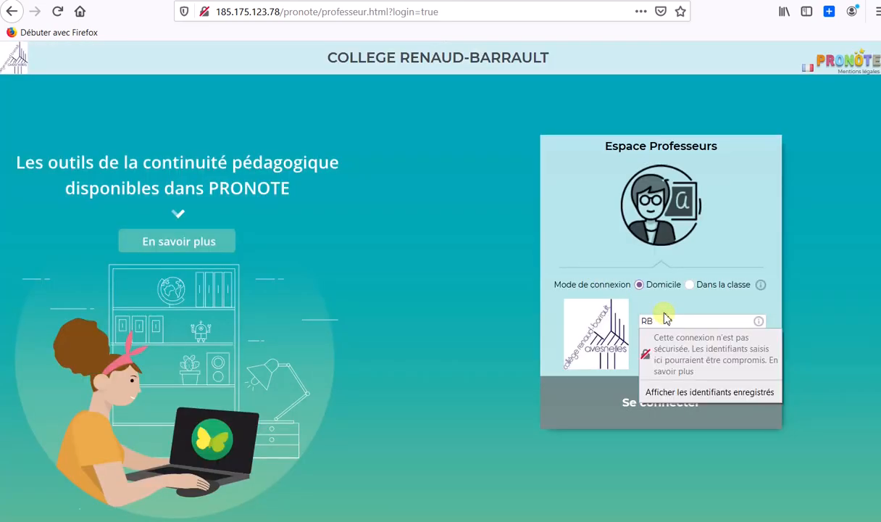
{"action": "key", "text": "Tab"}
{"action": "type", "text": "••••••••"}
{"action": "key", "text": "Return"}
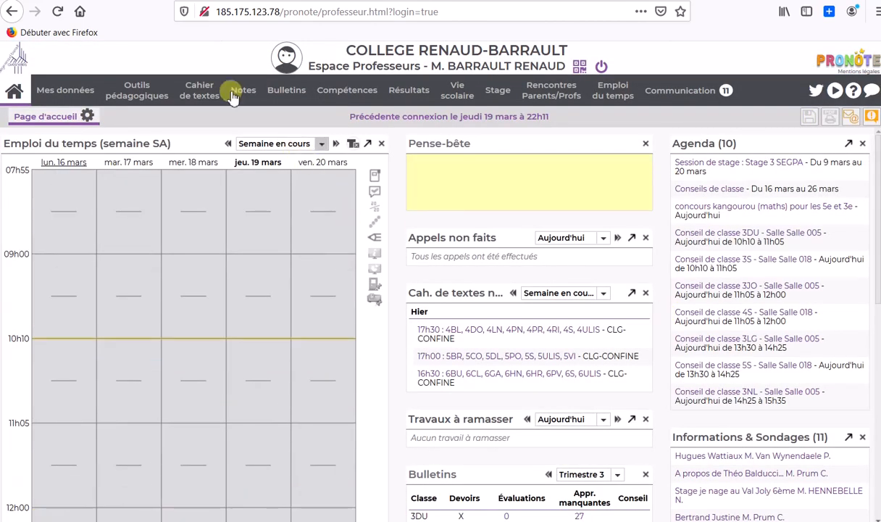
- Open the Cahier de textes entry for the Wednesday 18 March end-of-day lesson shared by the 3rd-year classes
{"action": "scroll", "coordinate": [254, 264], "scroll_direction": "down", "scroll_amount": 3}
{"action": "scroll", "coordinate": [250, 262], "scroll_direction": "up", "scroll_amount": 3}
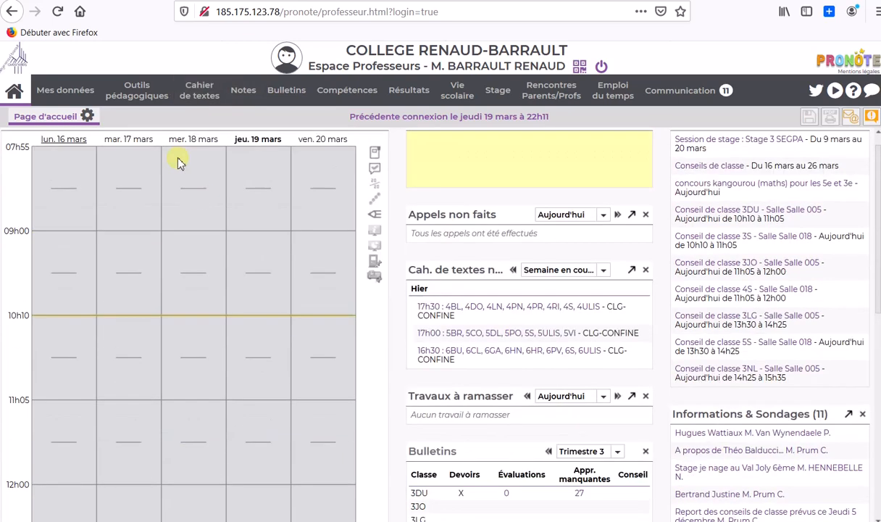
{"action": "left_click", "coordinate": [197, 89]}
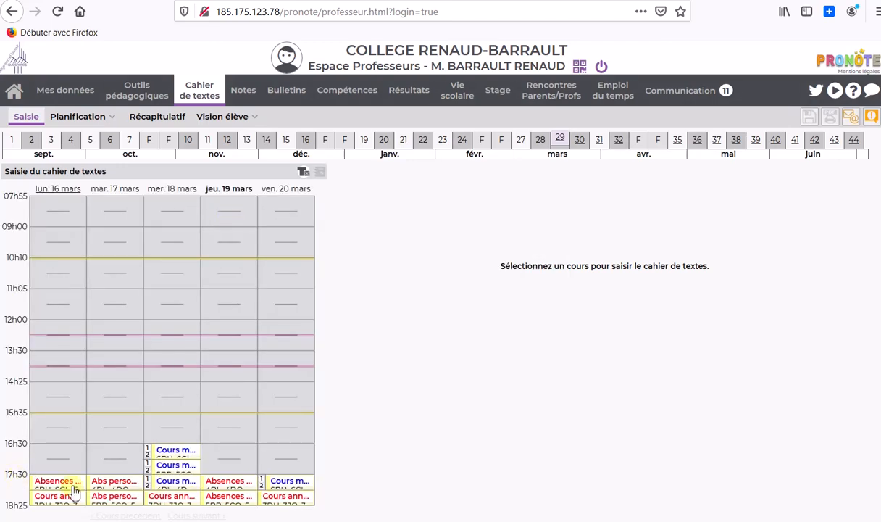
{"action": "left_click", "coordinate": [168, 500]}
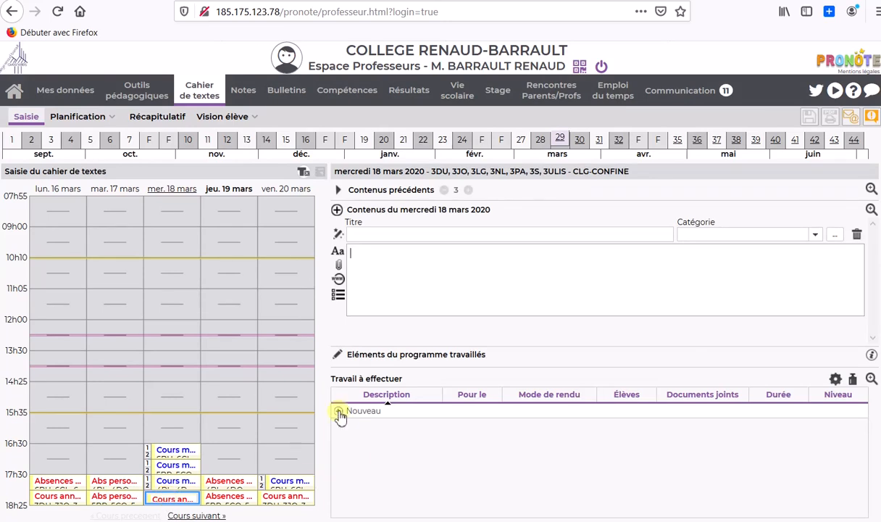
- Add a new homework item to the lesson with the description "DMn4 à rendre Physique chimie 3NL"
{"action": "left_click", "coordinate": [337, 411]}
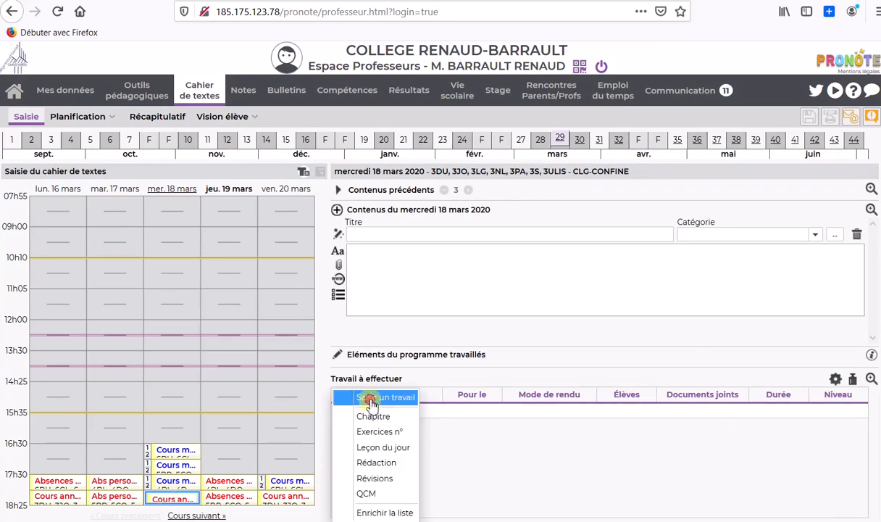
{"action": "left_click", "coordinate": [369, 397]}
{"action": "type", "text": "DM"}
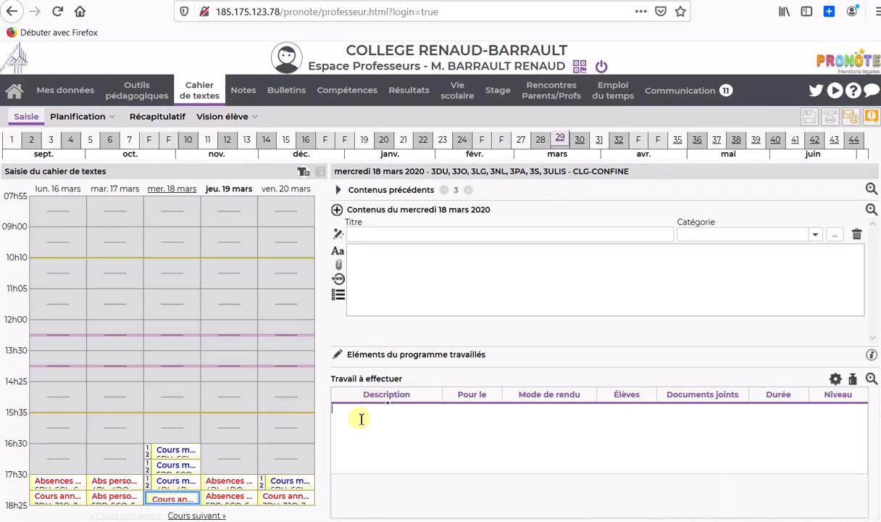
{"action": "type", "text": "n4 à rendre Physi"}
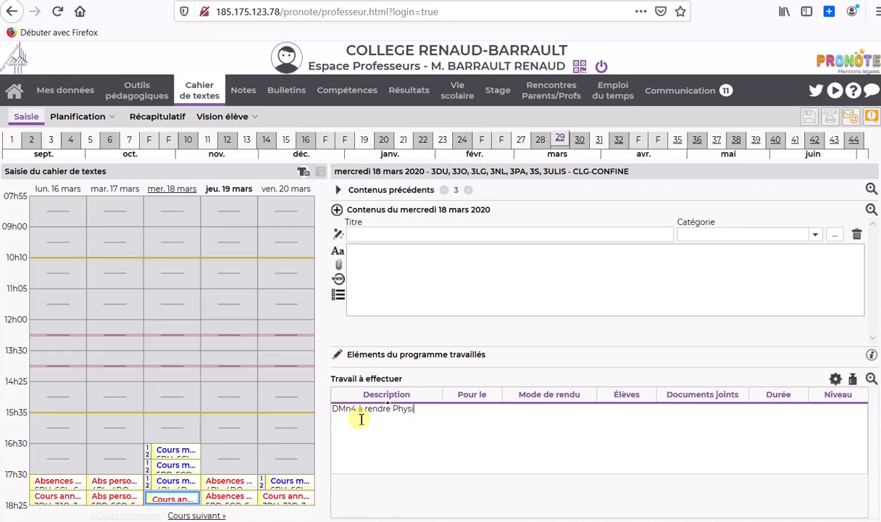
{"action": "type", "text": "que chimie 3NL"}
{"action": "key", "text": "Return"}
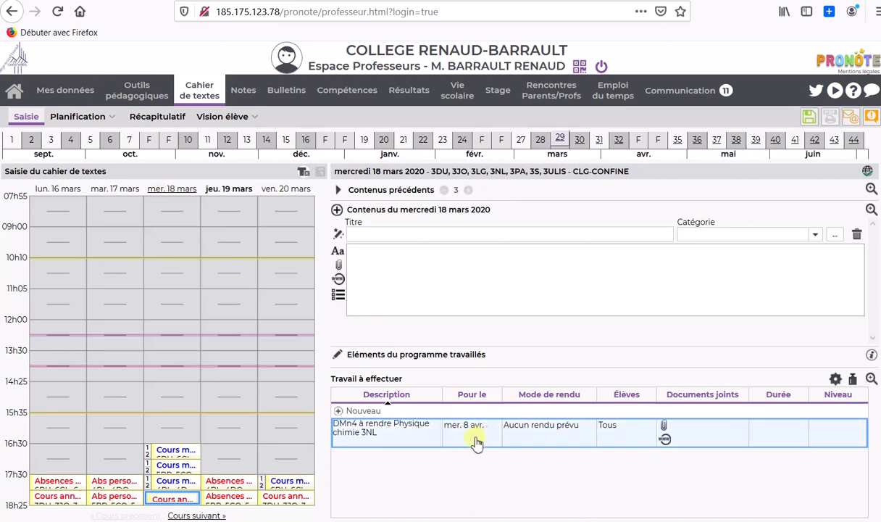
- Set the homework's due date to Wednesday 25 March and its submission mode to "À déposer dans l'Espace Élèves (4 Mo max)"
{"action": "left_click", "coordinate": [477, 441]}
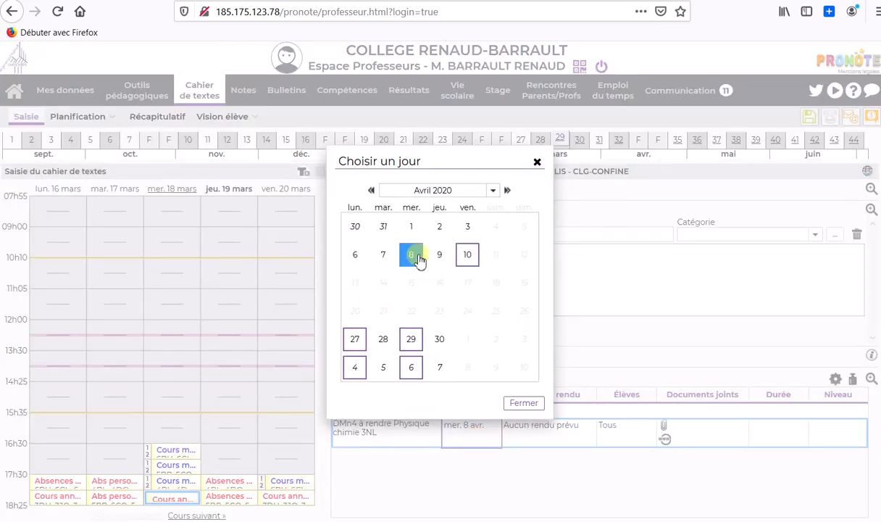
{"action": "left_click", "coordinate": [372, 191]}
{"action": "left_click", "coordinate": [411, 336]}
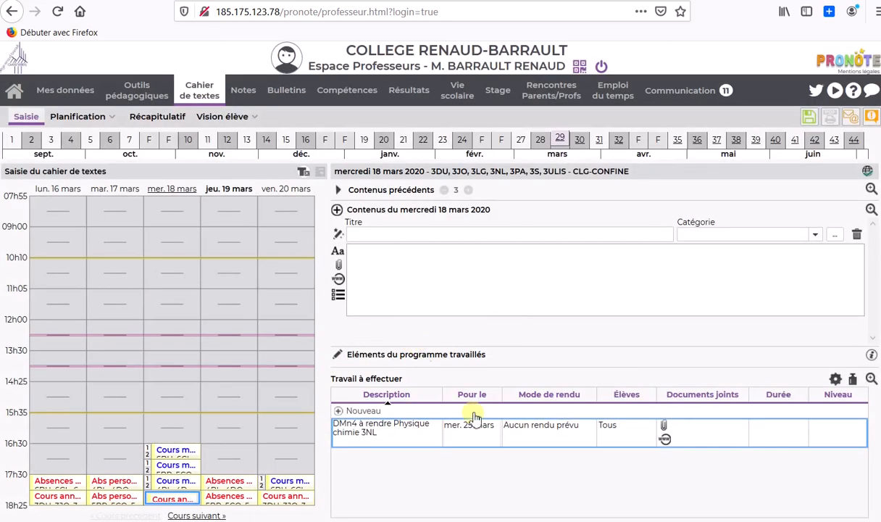
{"action": "left_click", "coordinate": [537, 435]}
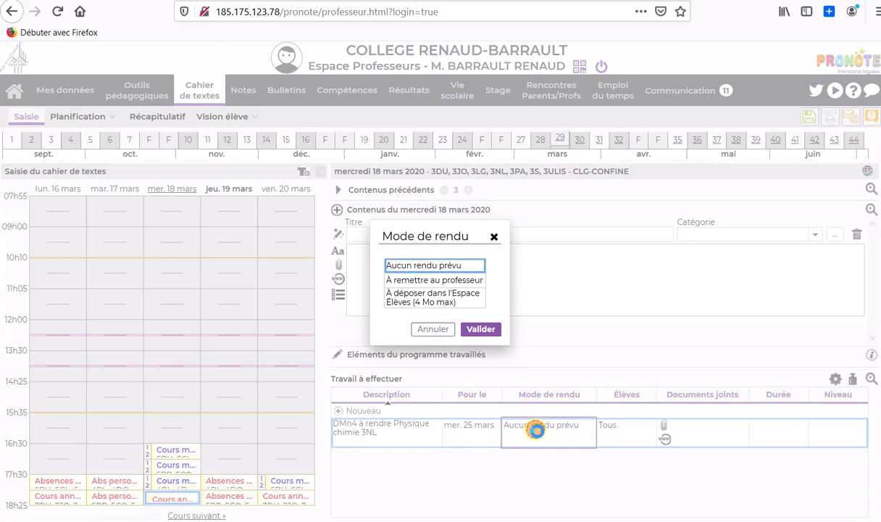
{"action": "left_click", "coordinate": [413, 303]}
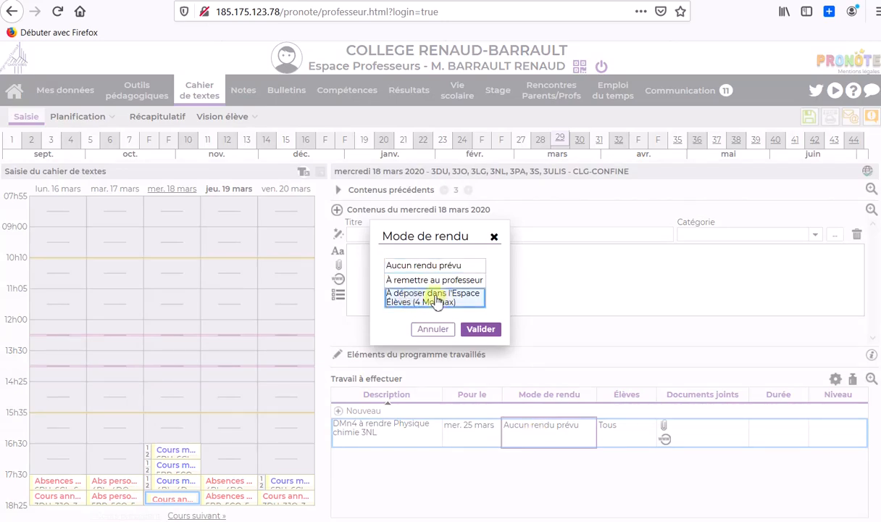
{"action": "left_click", "coordinate": [489, 332]}
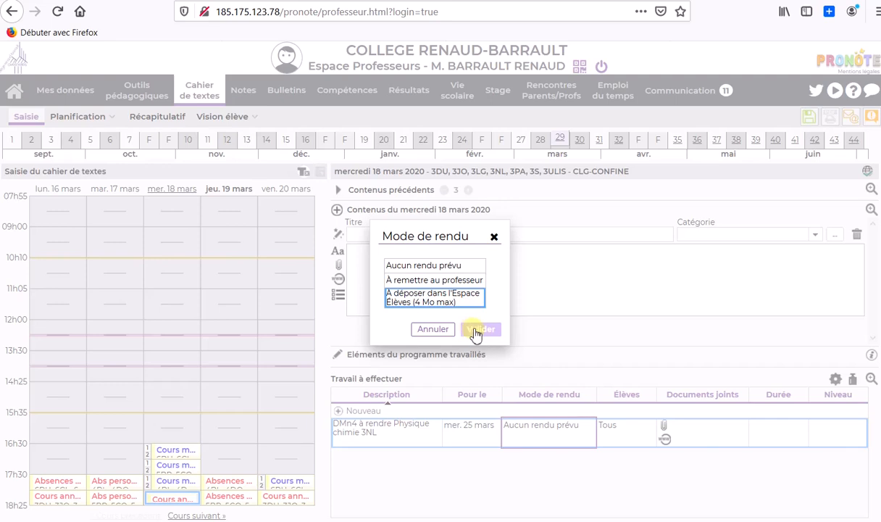
{"action": "left_click", "coordinate": [480, 329]}
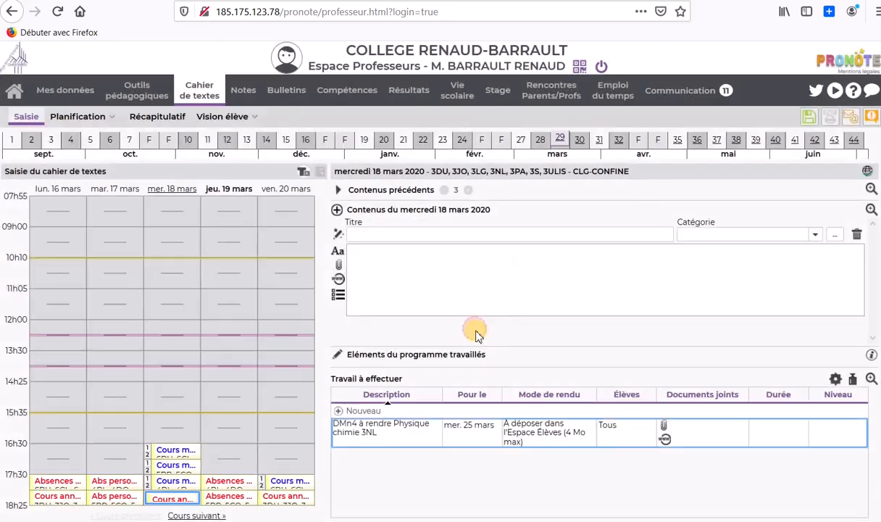
- Restrict the homework to a single student, the second one listed in class 3NL
{"action": "left_click", "coordinate": [611, 433]}
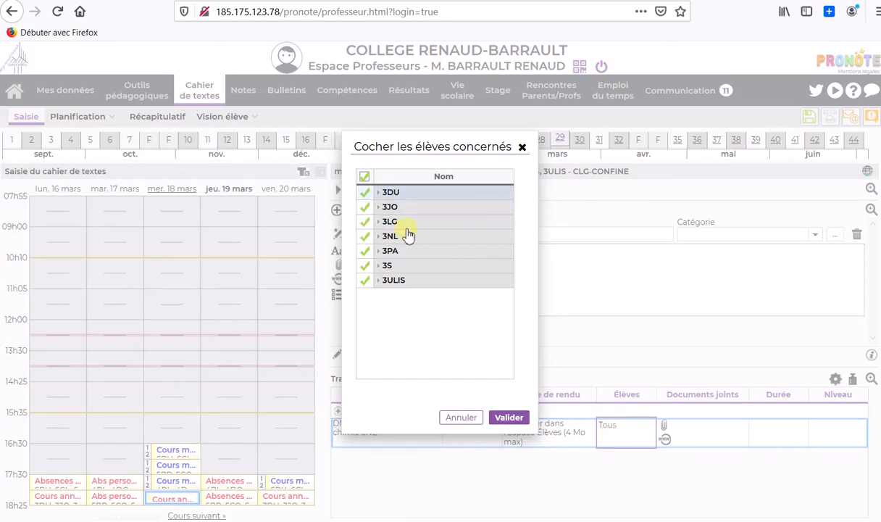
{"action": "left_click", "coordinate": [364, 178]}
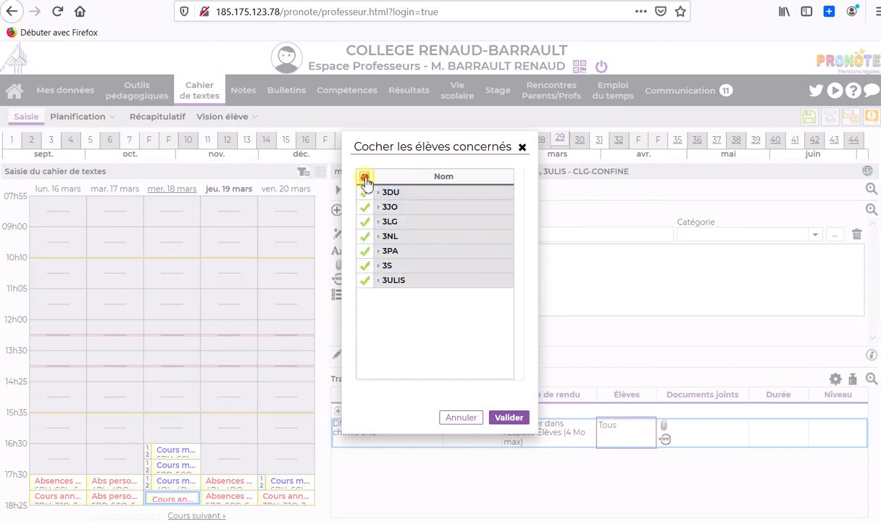
{"action": "left_click", "coordinate": [366, 237]}
{"action": "left_click", "coordinate": [383, 238]}
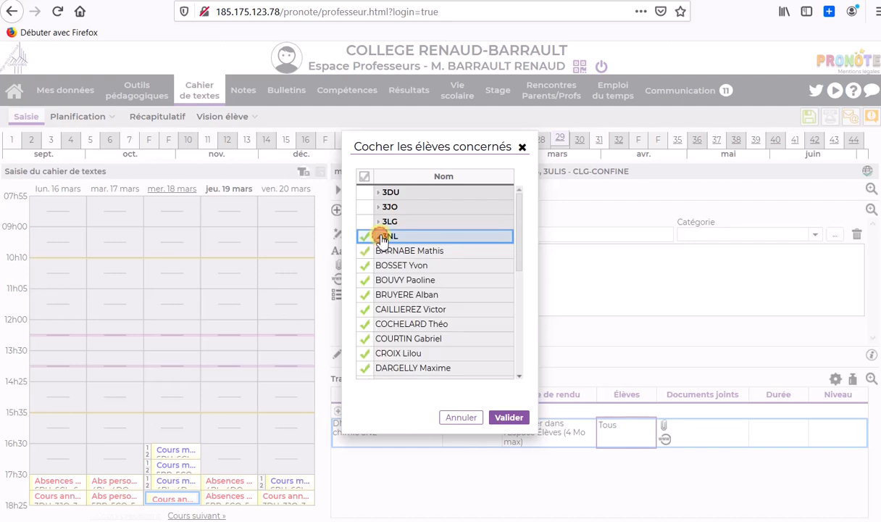
{"action": "left_click", "coordinate": [363, 241]}
{"action": "left_click", "coordinate": [365, 265]}
{"action": "left_click", "coordinate": [512, 419]}
{"action": "left_click", "coordinate": [512, 418]}
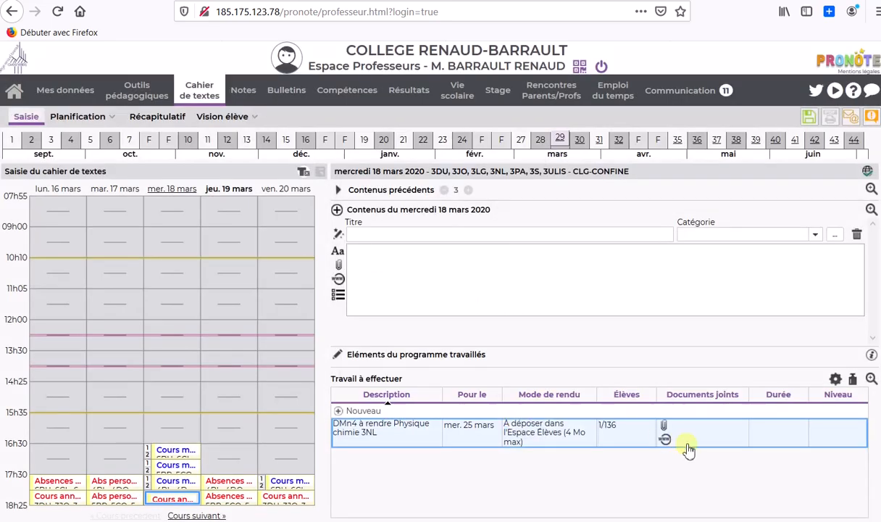
- Set the homework's duration to 45 minutes and its difficulty level to Facile
{"action": "left_click", "coordinate": [798, 432]}
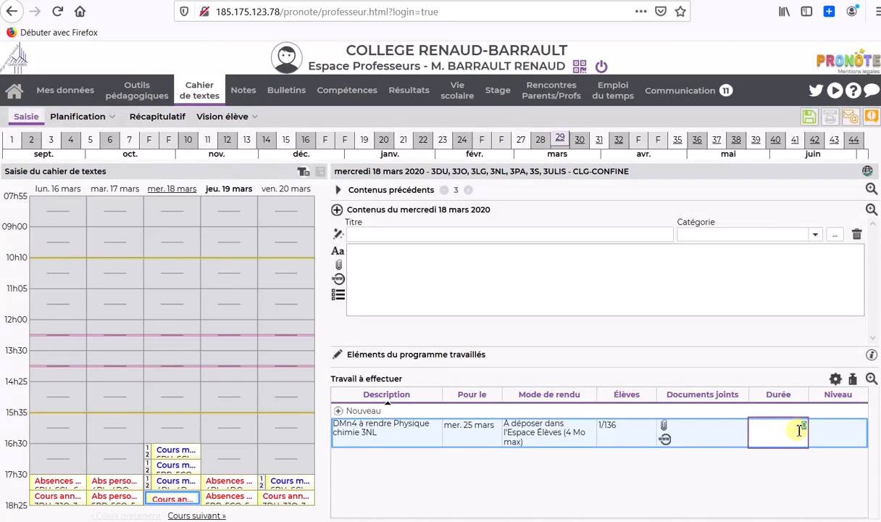
{"action": "type", "text": "45"}
{"action": "key", "text": "Return"}
{"action": "left_click", "coordinate": [824, 432]}
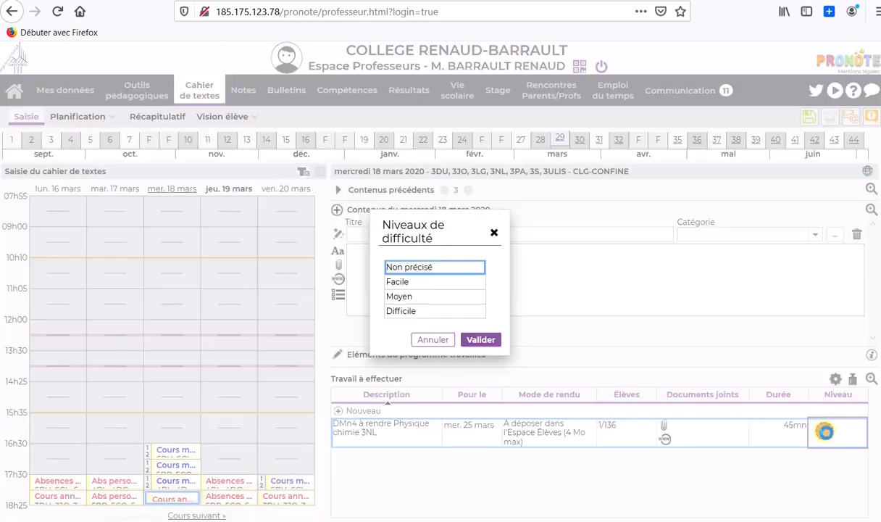
{"action": "left_click", "coordinate": [402, 281]}
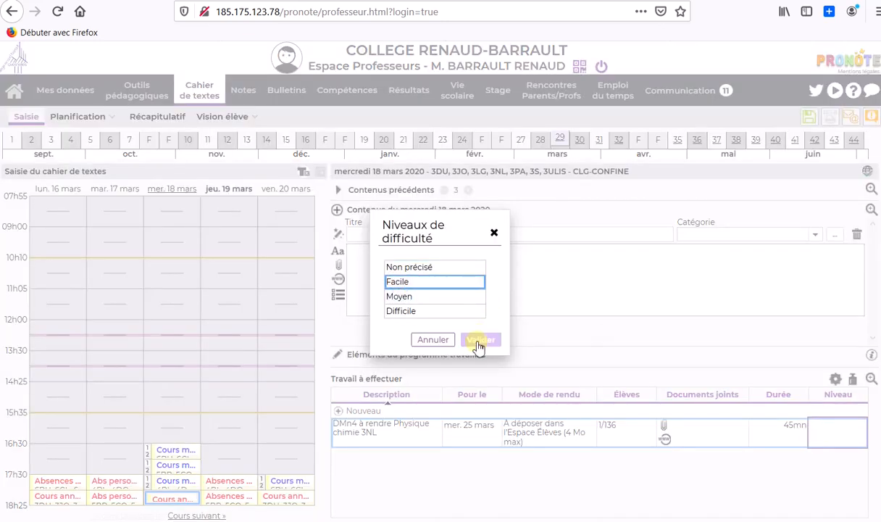
{"action": "left_click", "coordinate": [478, 339]}
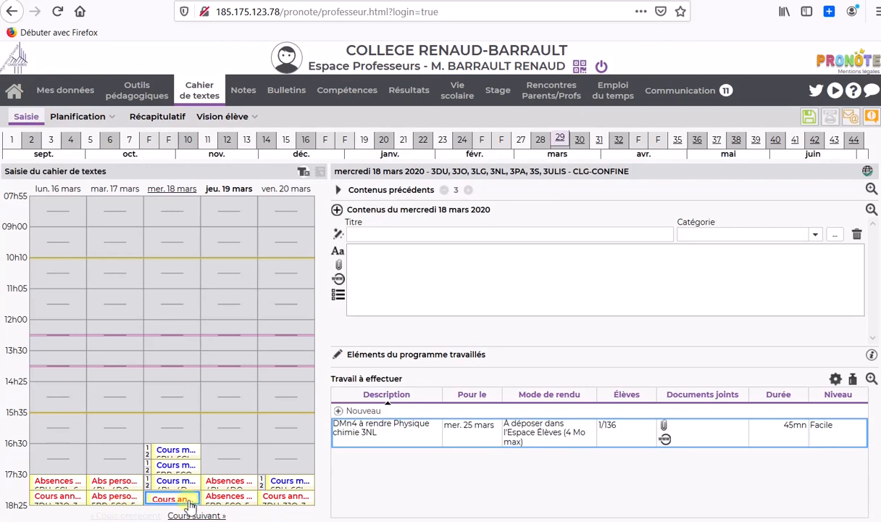
{"action": "left_click", "coordinate": [217, 499]}
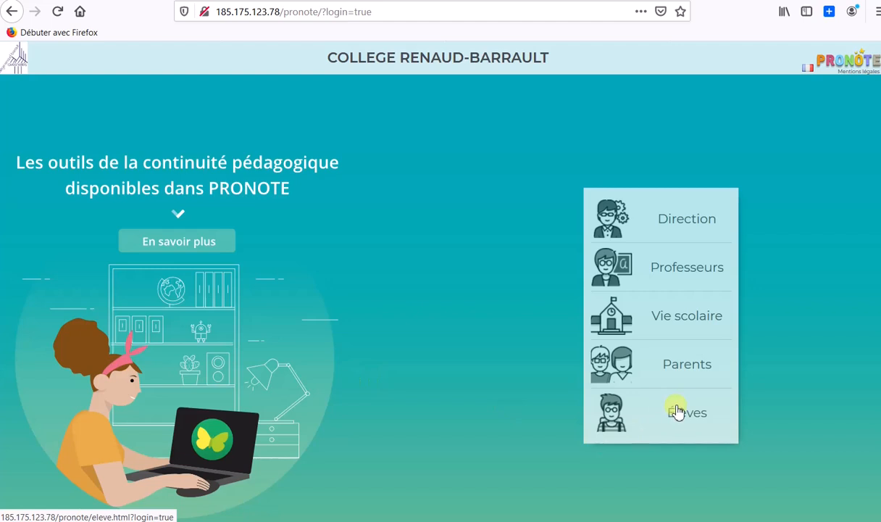
- Sign in to the Élèves area with the selected student's username and password
{"action": "left_click", "coordinate": [678, 409]}
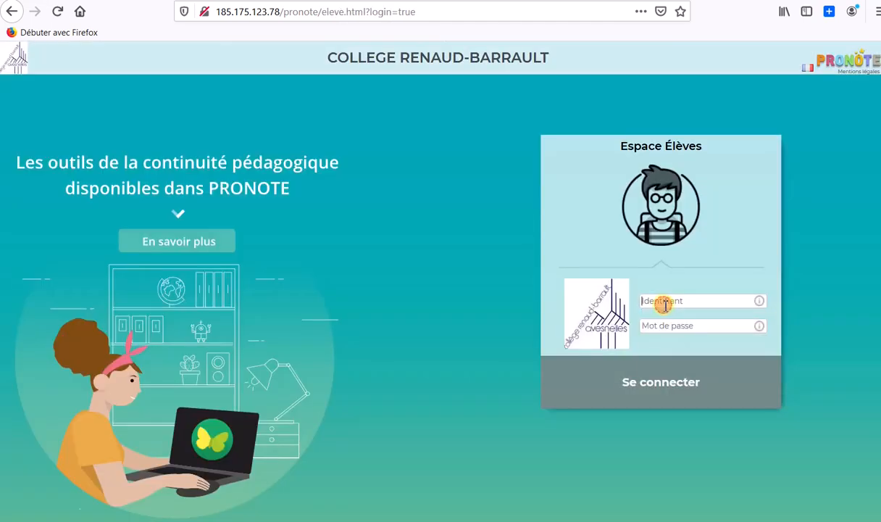
{"action": "type", "text": "Bo"}
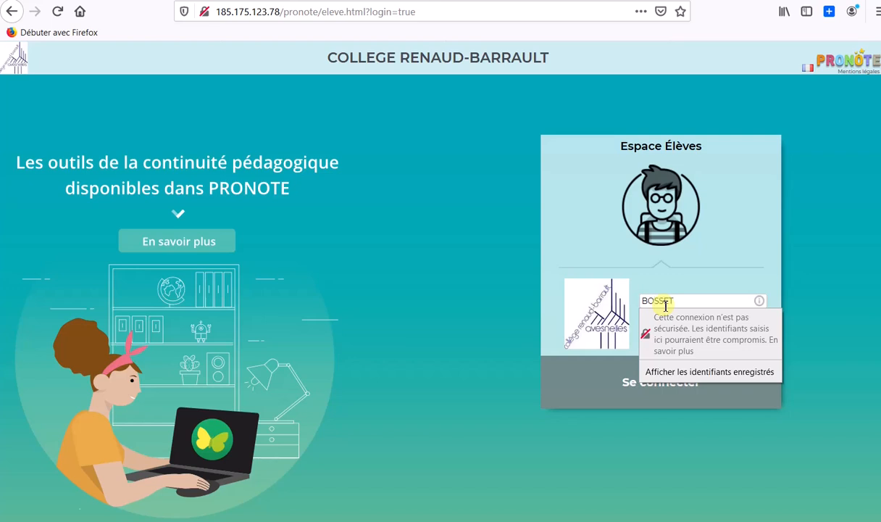
{"action": "key", "text": "Tab"}
{"action": "type", "text": "••"}
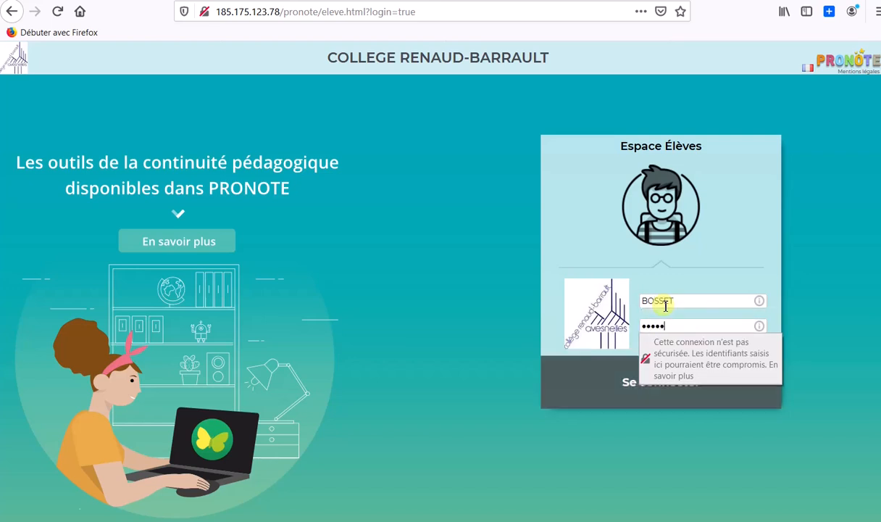
{"action": "key", "text": "Return"}
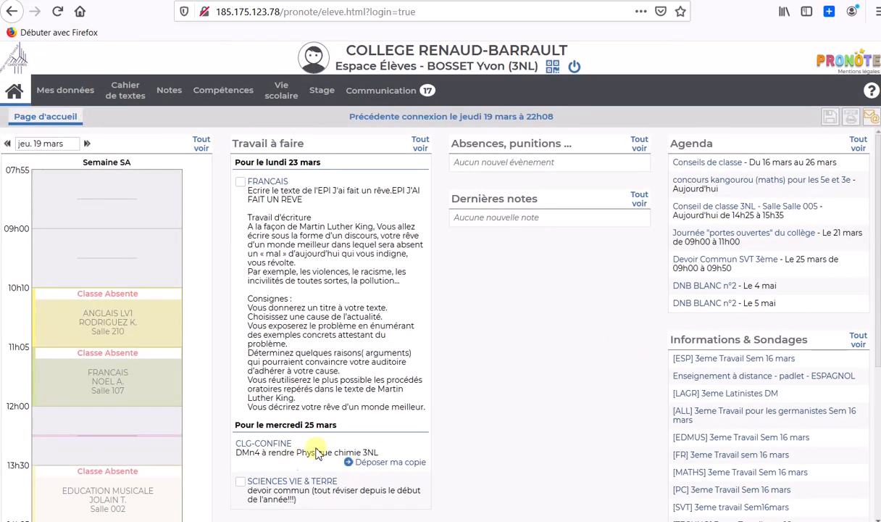
- Open the student's full homework list (Travail à faire) from the Cahier de textes
{"action": "scroll", "coordinate": [333, 446], "scroll_direction": "down", "scroll_amount": 1}
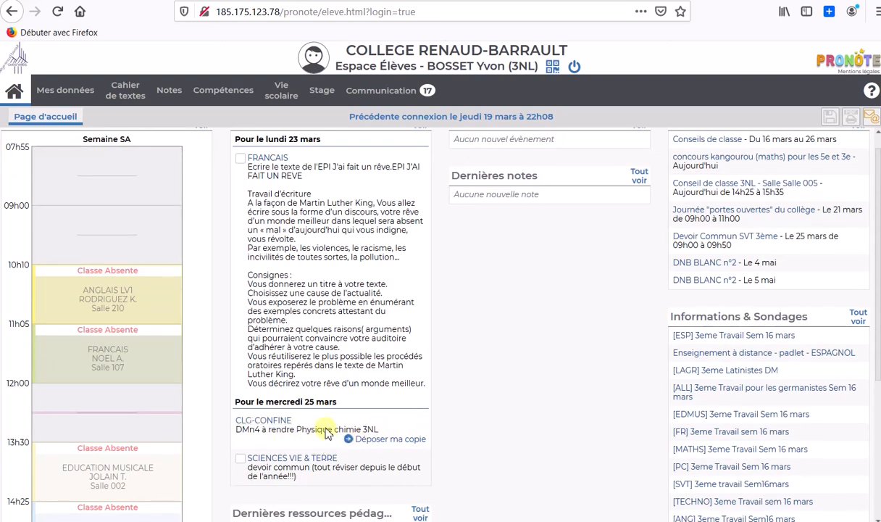
{"action": "scroll", "coordinate": [352, 435], "scroll_direction": "up", "scroll_amount": 1}
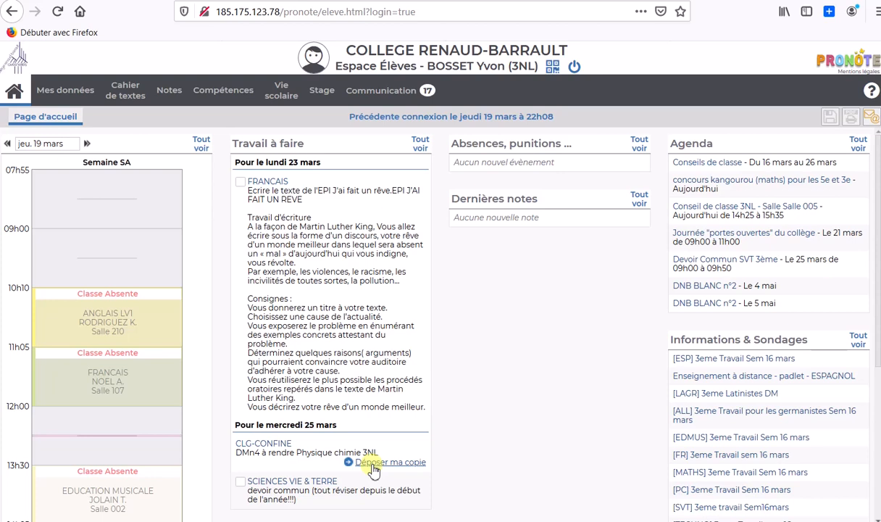
{"action": "mouse_move", "coordinate": [128, 99]}
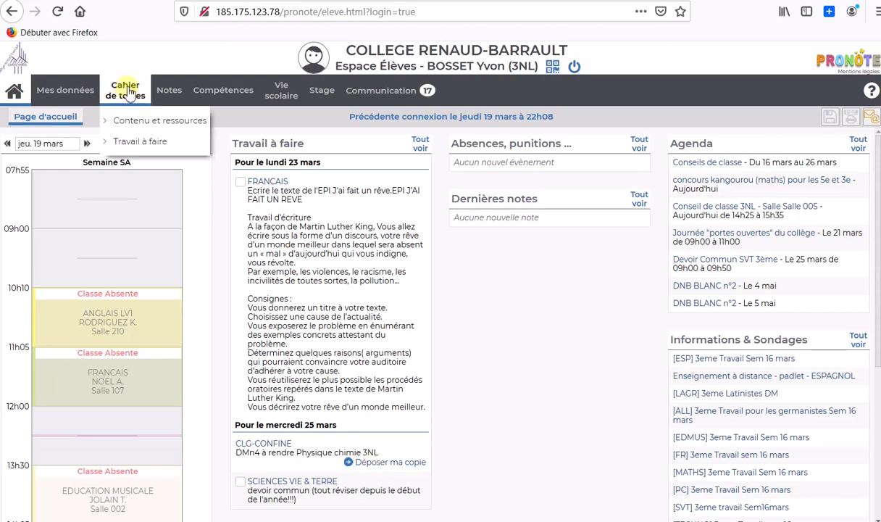
{"action": "left_click", "coordinate": [129, 144]}
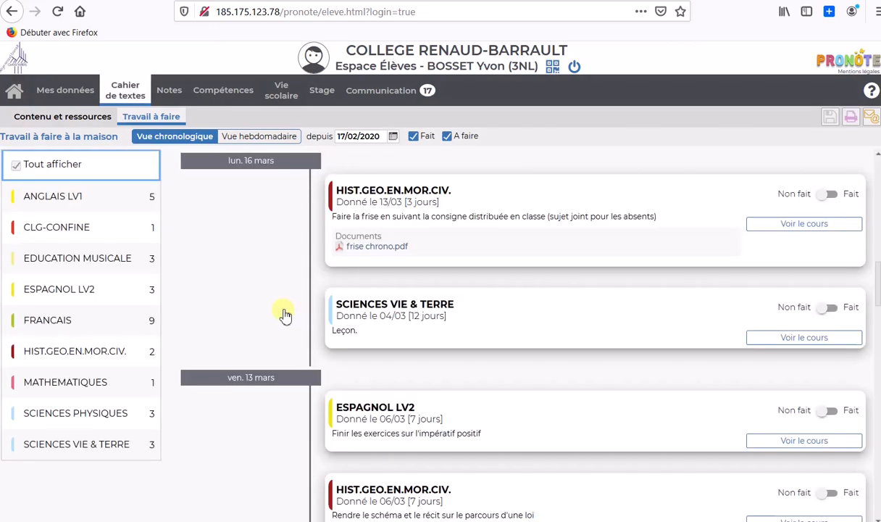
- Set the homework list's start date to 25 March 2020
{"action": "left_click", "coordinate": [392, 137]}
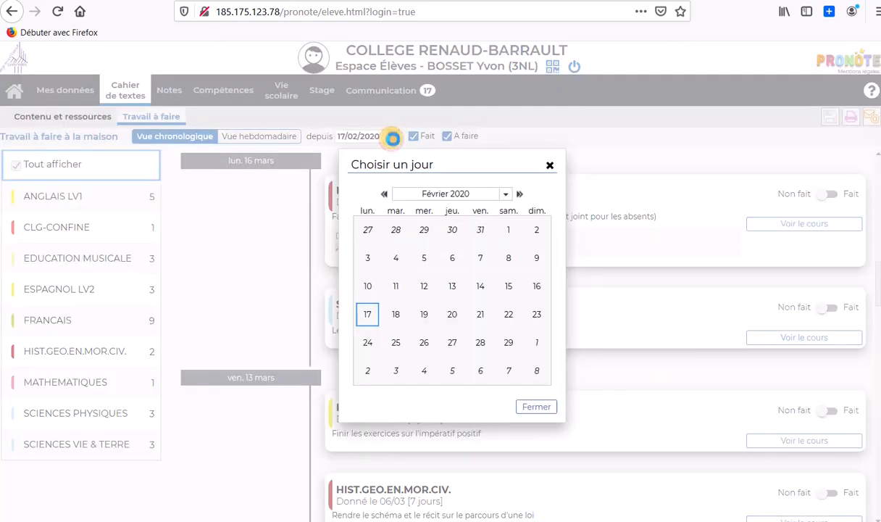
{"action": "left_click", "coordinate": [505, 194]}
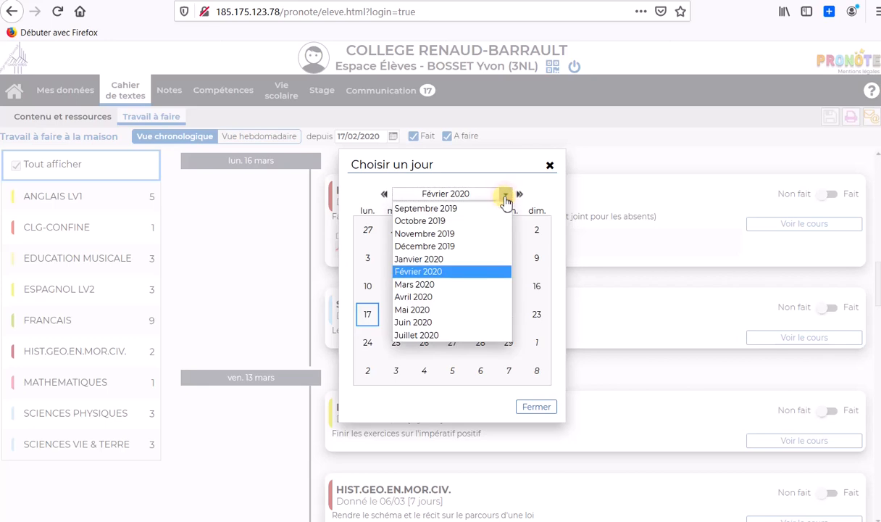
{"action": "left_click", "coordinate": [436, 287]}
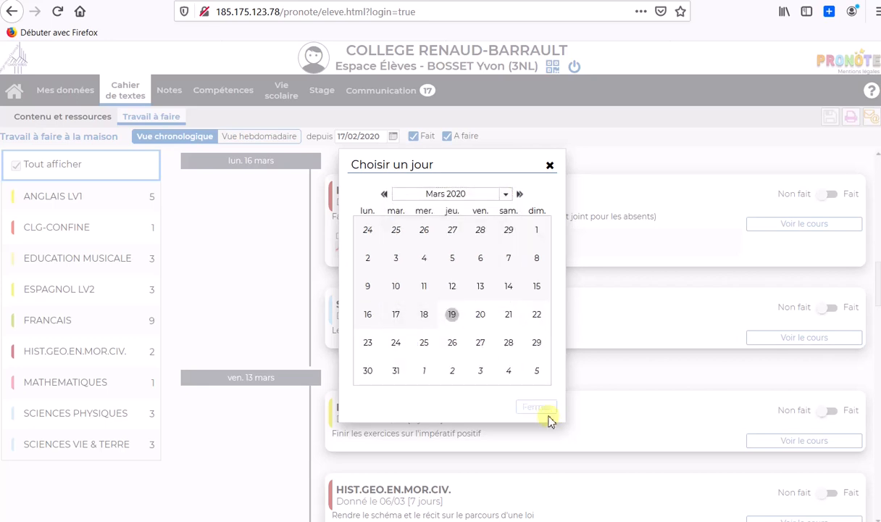
{"action": "left_click", "coordinate": [424, 343]}
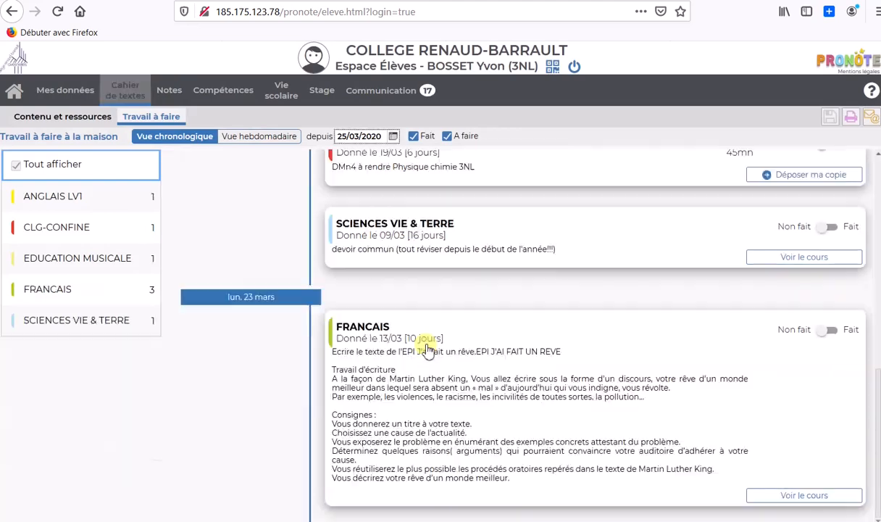
- Submit the student's "DM de physique chimie 3NL" PDF from the Bureau folder for the CLG-CONFINE homework
{"action": "left_click", "coordinate": [269, 382]}
{"action": "scroll", "coordinate": [268, 384], "scroll_direction": "up", "scroll_amount": 3}
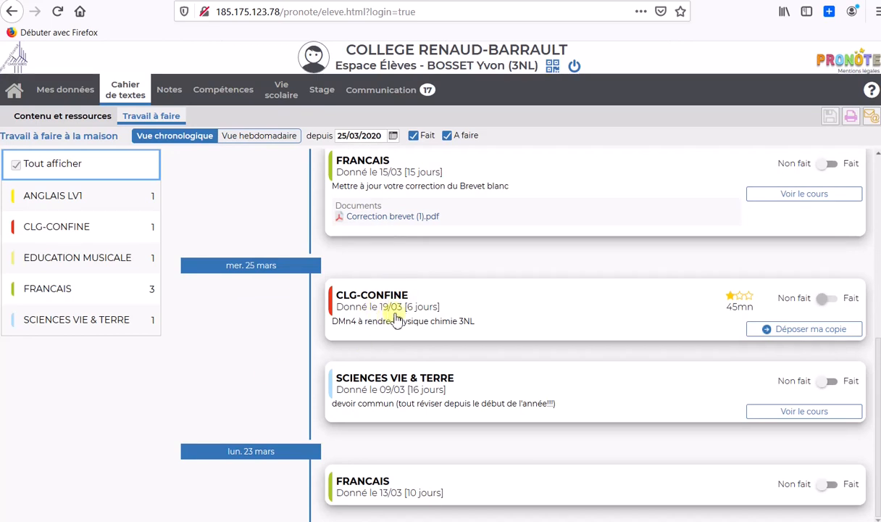
{"action": "left_click", "coordinate": [780, 330]}
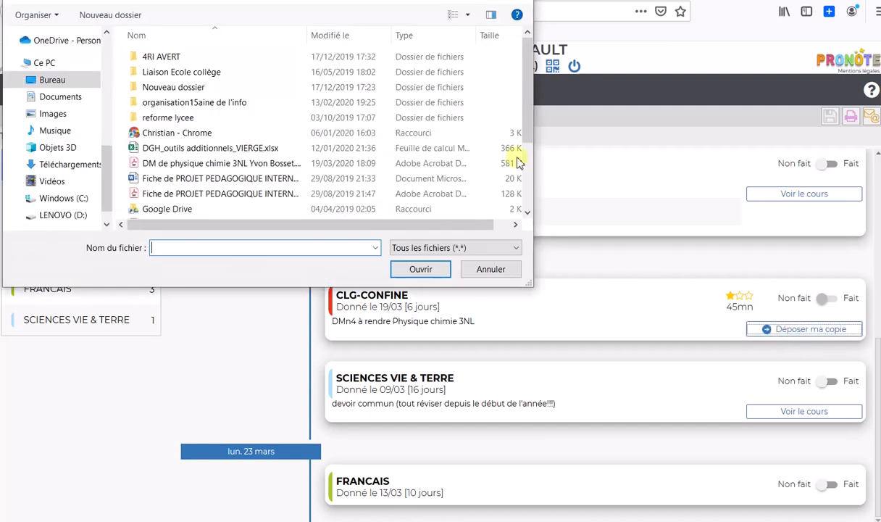
{"action": "left_click", "coordinate": [161, 165]}
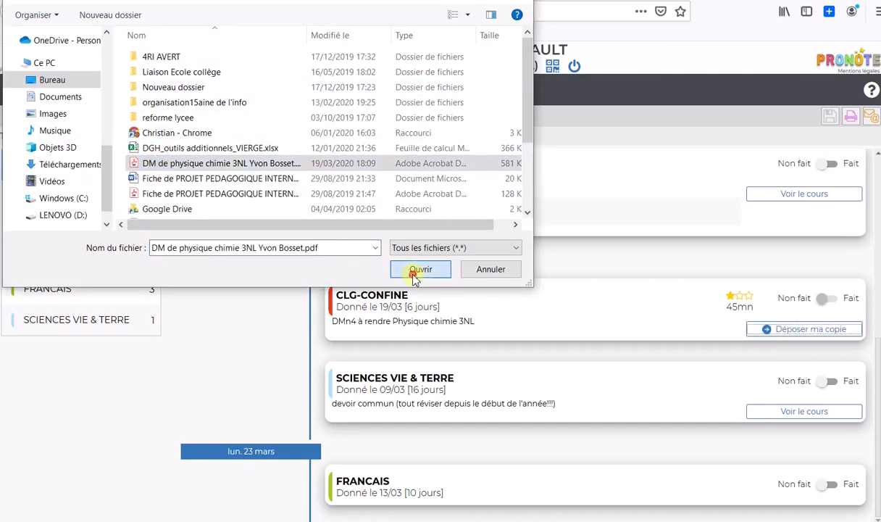
{"action": "left_click", "coordinate": [415, 273]}
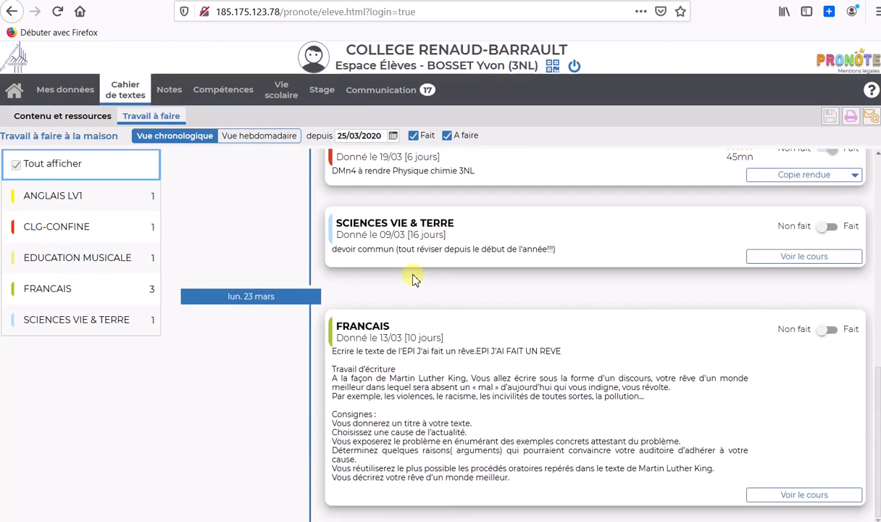
- Review the options offered for the submitted copy of the CLG-CONFINE homework without choosing one
{"action": "scroll", "coordinate": [296, 201], "scroll_direction": "up", "scroll_amount": 1}
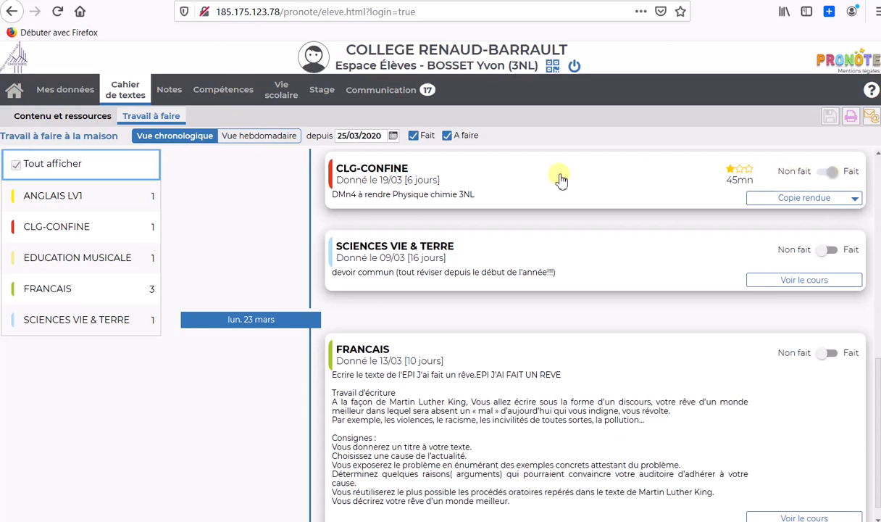
{"action": "scroll", "coordinate": [221, 211], "scroll_direction": "up", "scroll_amount": 1}
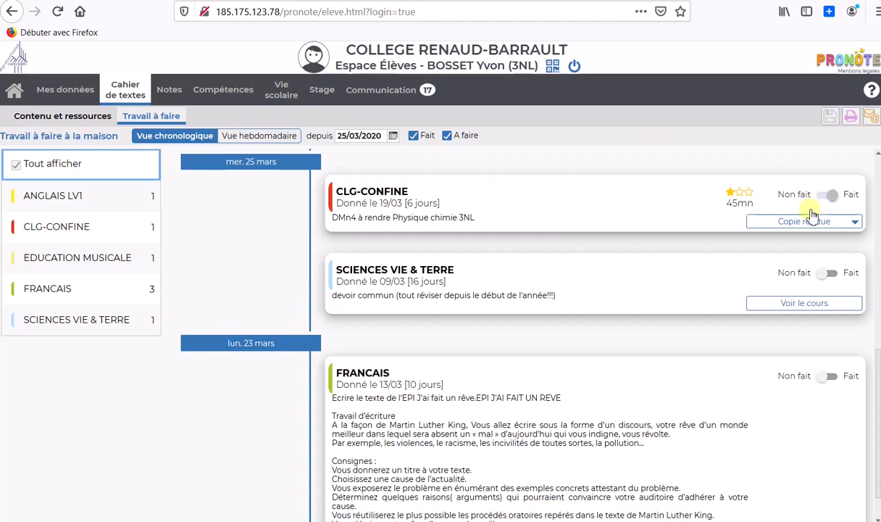
{"action": "left_click", "coordinate": [849, 221]}
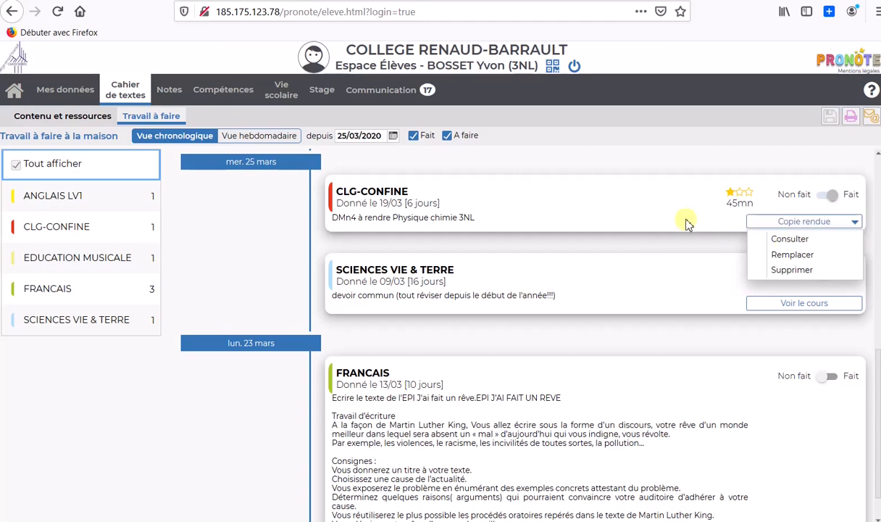
{"action": "left_click", "coordinate": [612, 206]}
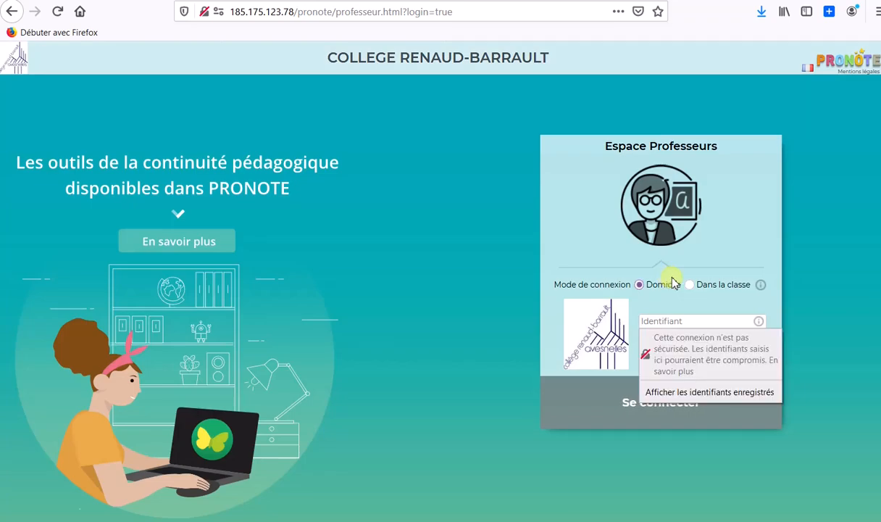
- Sign in to the Espace Professeurs with the teacher's username and password
{"action": "key", "text": "Tab"}
{"action": "type", "text": "••"}
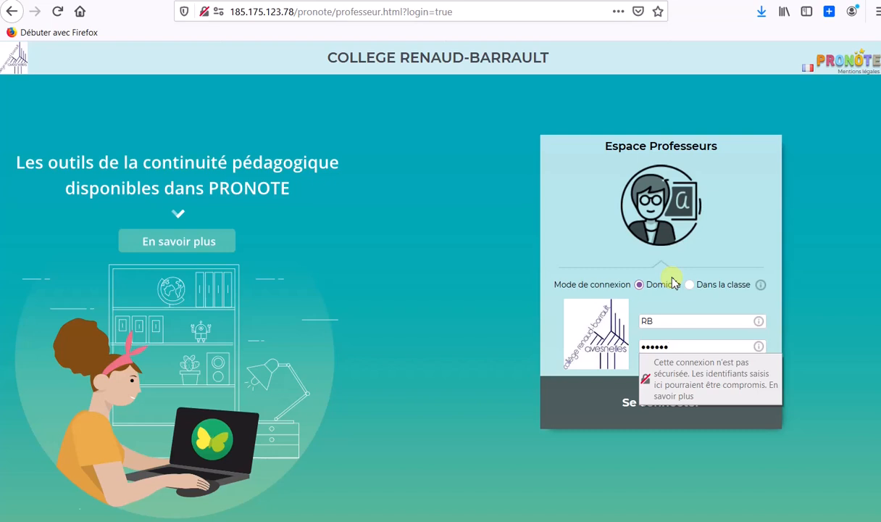
{"action": "type", "text": "•••••"}
{"action": "key", "text": "Return"}
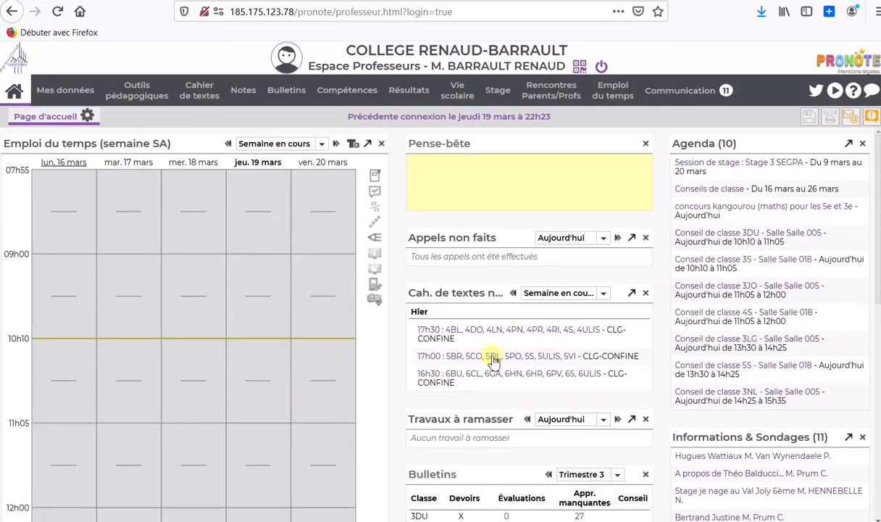
- Check the per-student submissions of "DMn4 à rendre Physique chimie 3NL" in the Travaux rendus resources and close the check
{"action": "left_click", "coordinate": [443, 418]}
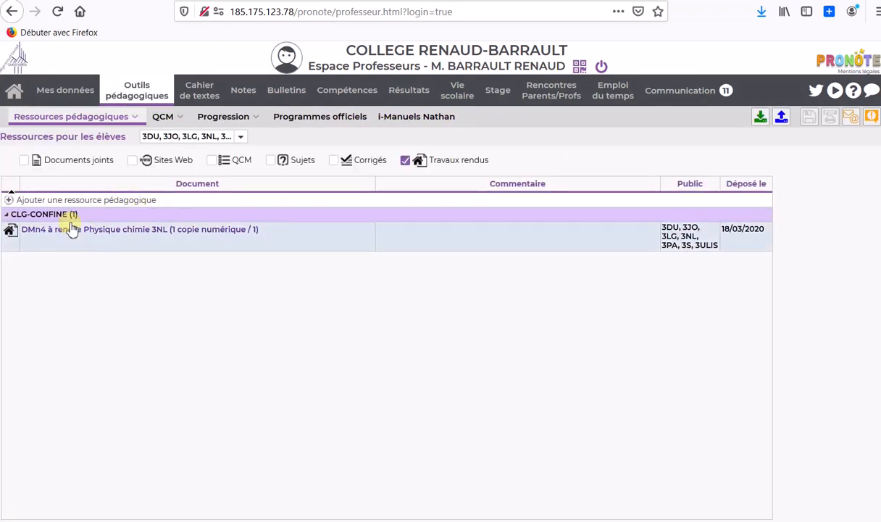
{"action": "left_click", "coordinate": [190, 230]}
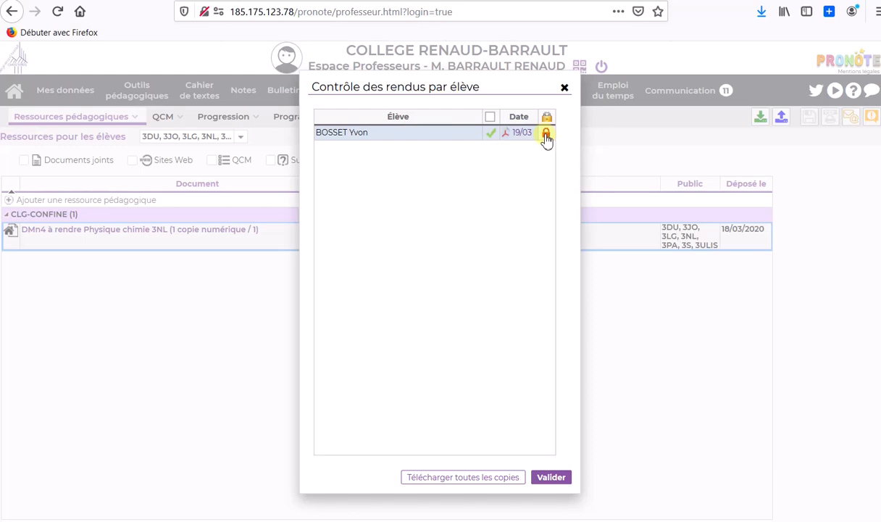
{"action": "left_click", "coordinate": [548, 134]}
{"action": "left_click", "coordinate": [566, 89]}
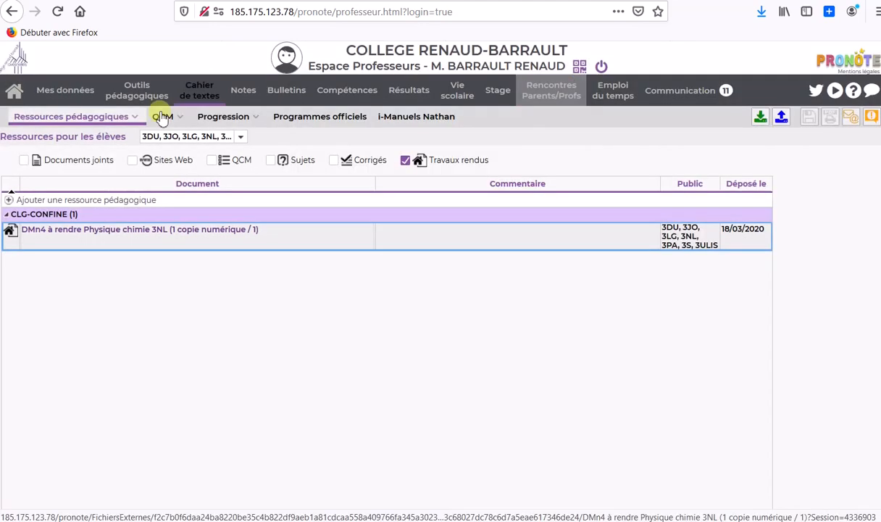
- Open the submitted copies of the CLG-CONFINE homework from the Travail à faire student view of the Cahier de textes
{"action": "mouse_move", "coordinate": [197, 94]}
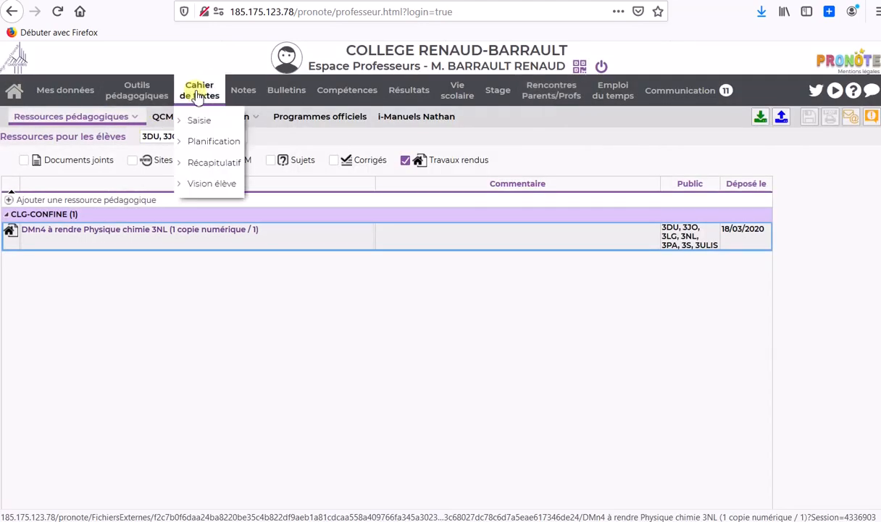
{"action": "left_click", "coordinate": [197, 93]}
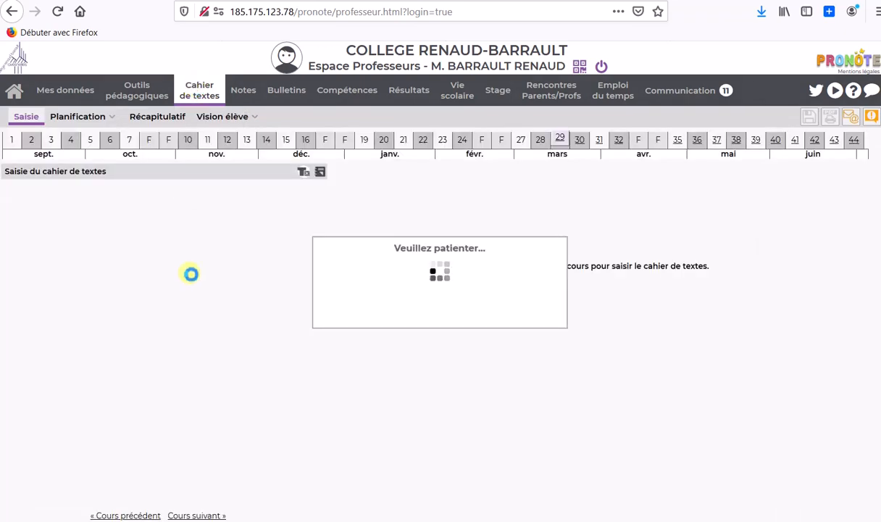
{"action": "mouse_move", "coordinate": [230, 123]}
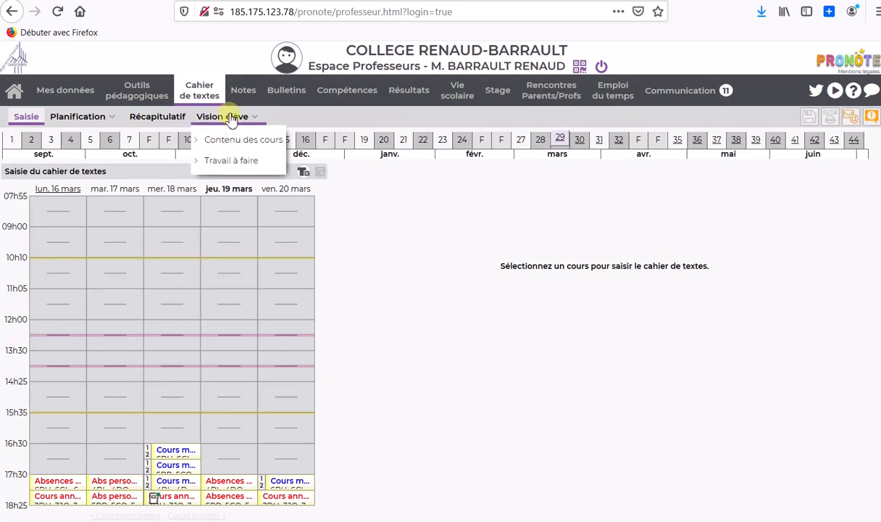
{"action": "left_click", "coordinate": [224, 161]}
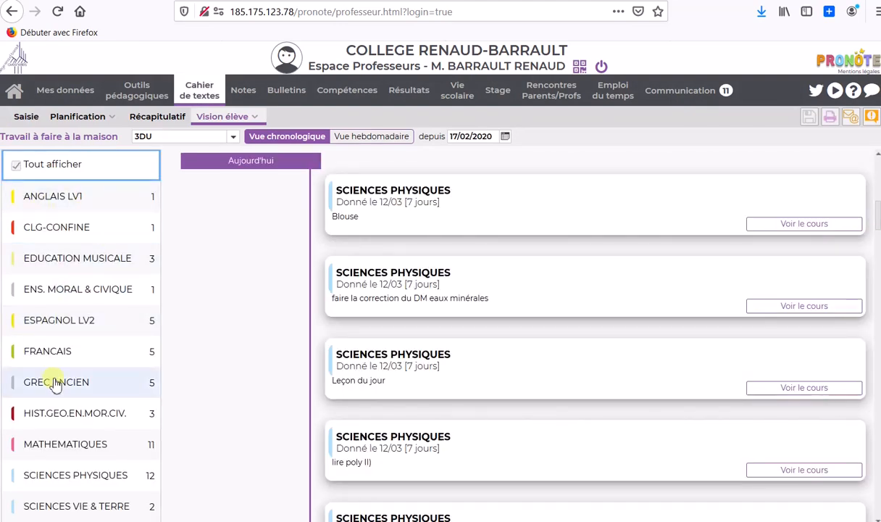
{"action": "left_click", "coordinate": [45, 229]}
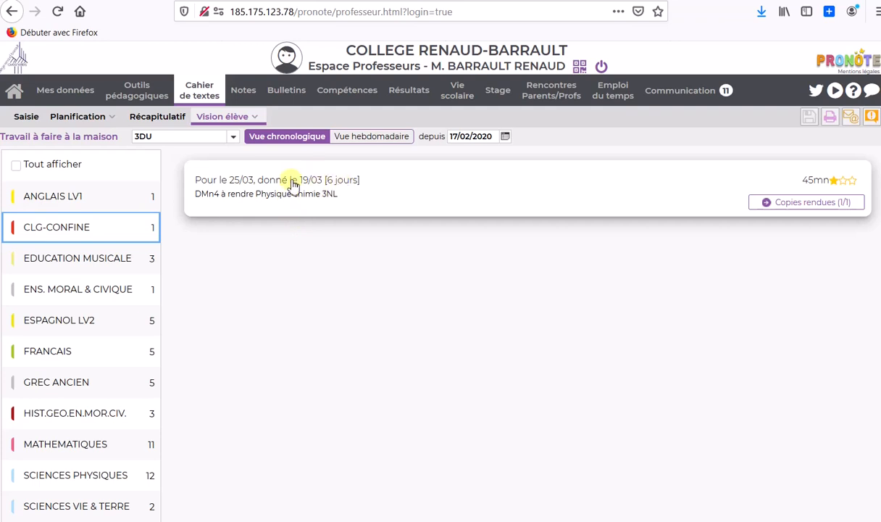
{"action": "left_click", "coordinate": [795, 203]}
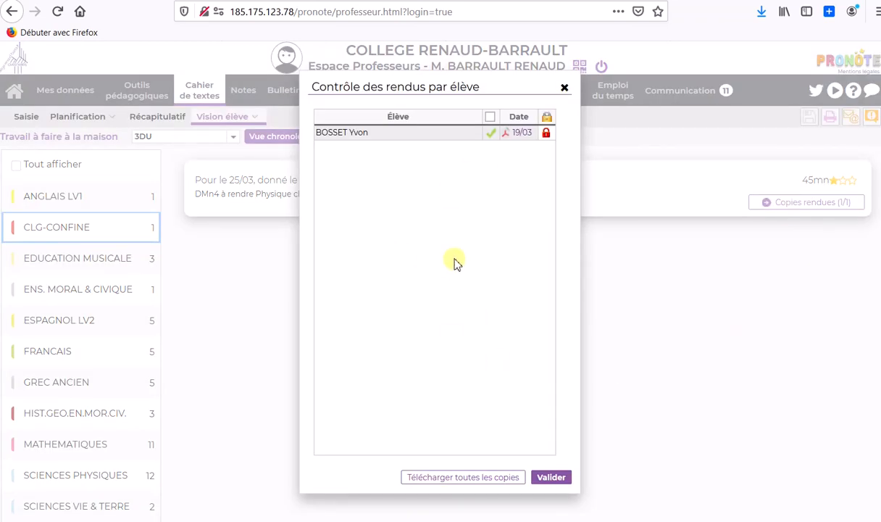
- Try to unlock the student's submitted copy so that it can be replaced
{"action": "left_click", "coordinate": [546, 135]}
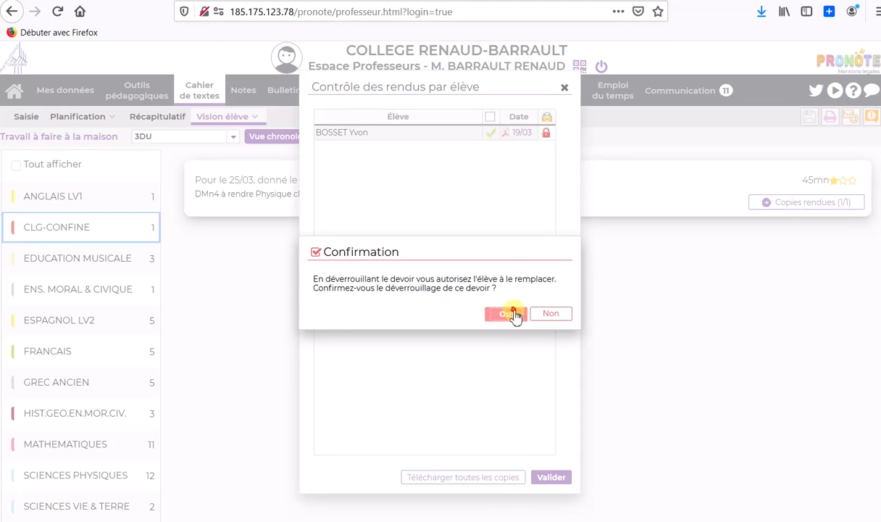
{"action": "left_click", "coordinate": [512, 313]}
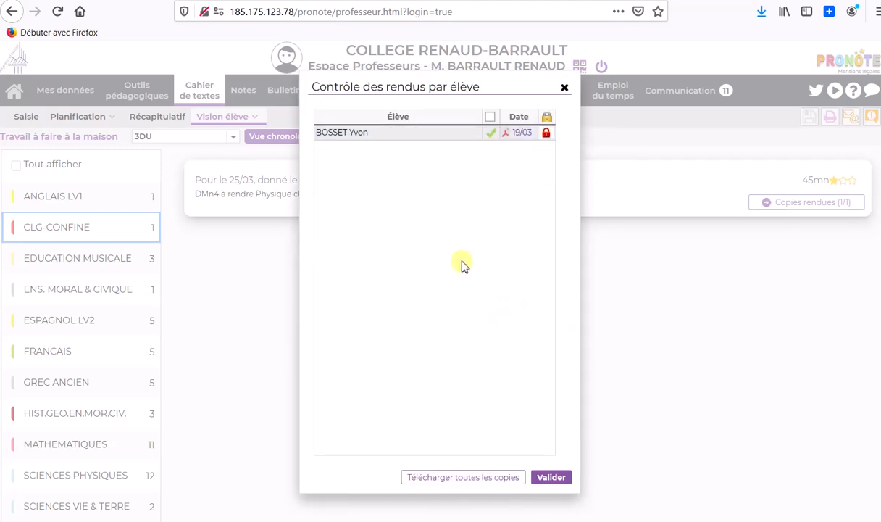
- Download all submitted copies as a zip file named "DM PC 18 mars 3NL" in the Téléchargements folder
{"action": "left_click", "coordinate": [440, 479]}
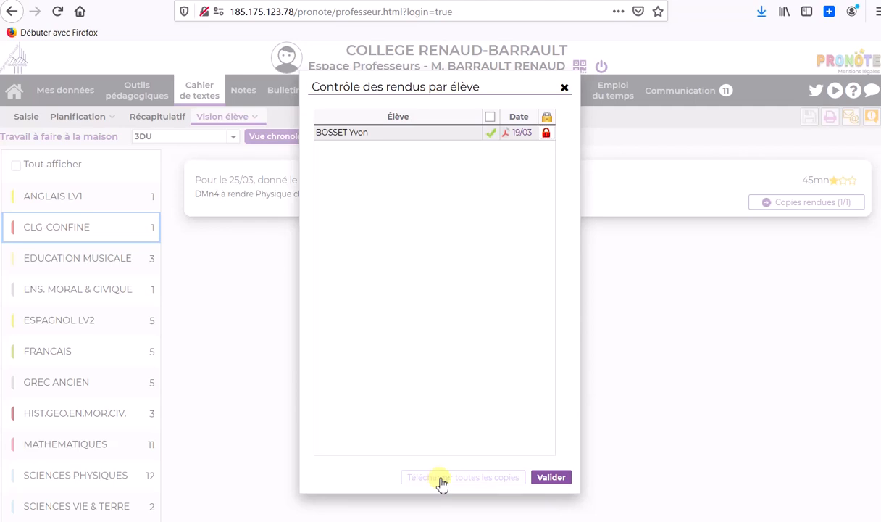
{"action": "left_click", "coordinate": [440, 480]}
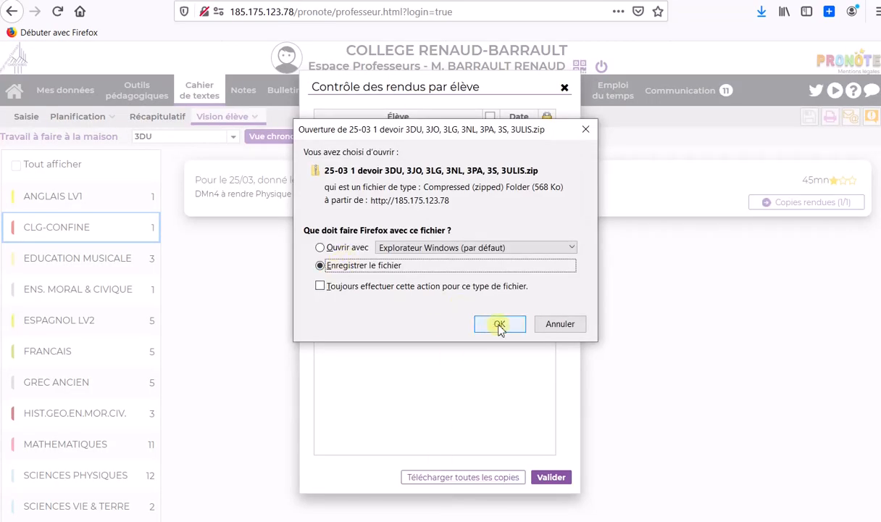
{"action": "left_click", "coordinate": [499, 325]}
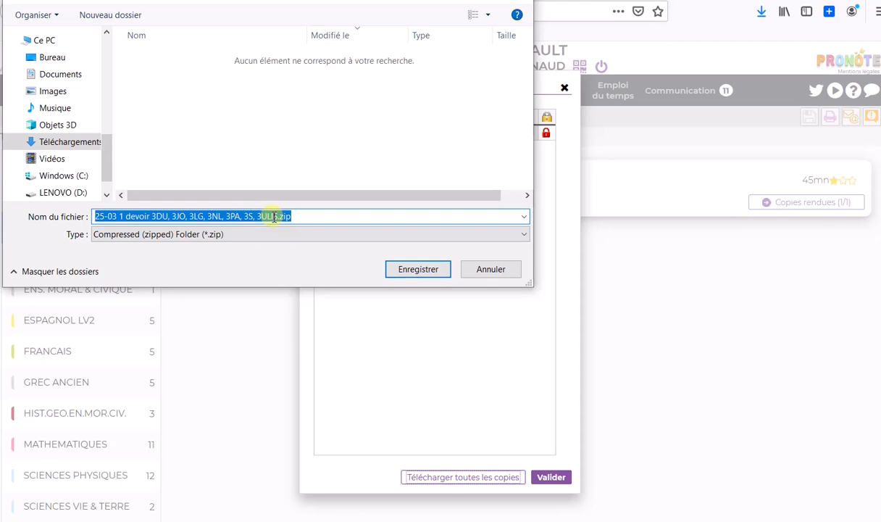
{"action": "type", "text": "DM"}
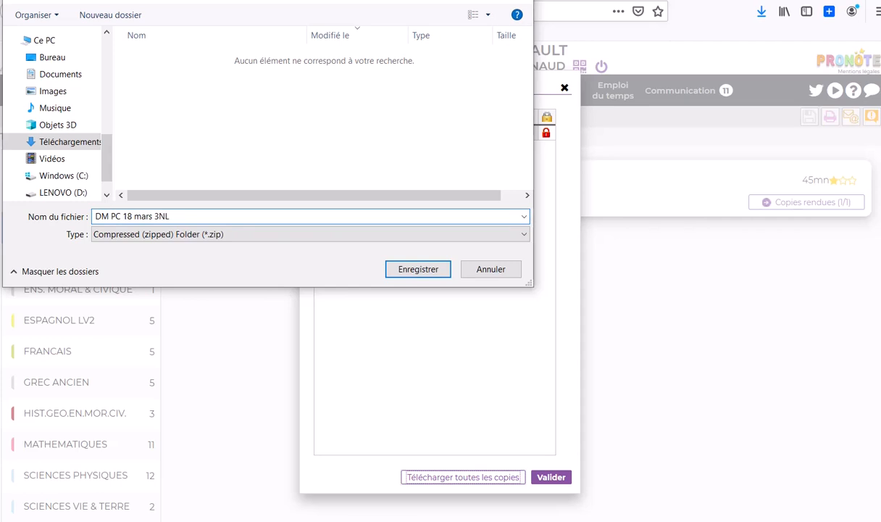
{"action": "type", "text": "PC 18 mars 3NL"}
{"action": "key", "text": "Return"}
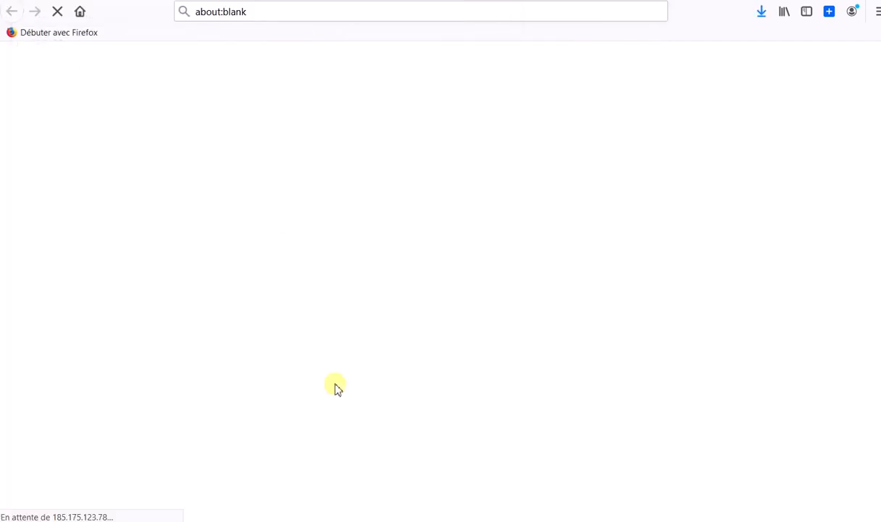
{"action": "left_click", "coordinate": [337, 521]}
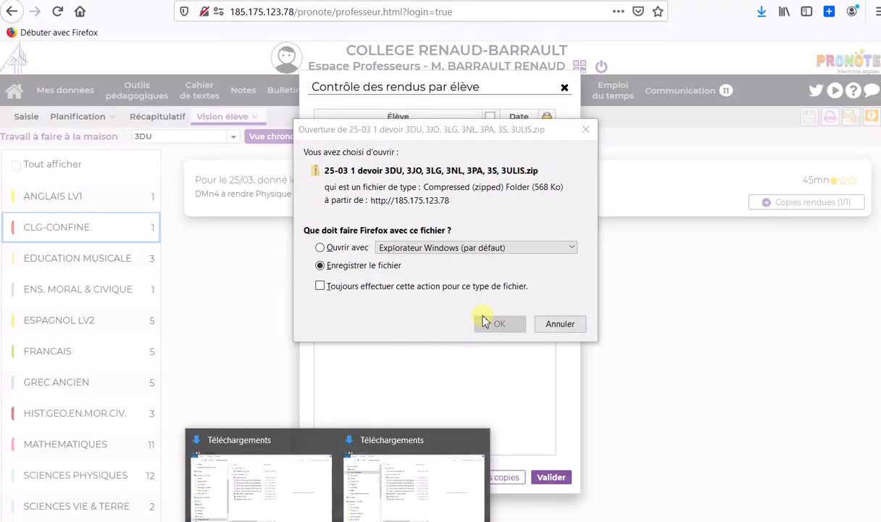
{"action": "left_click", "coordinate": [504, 324]}
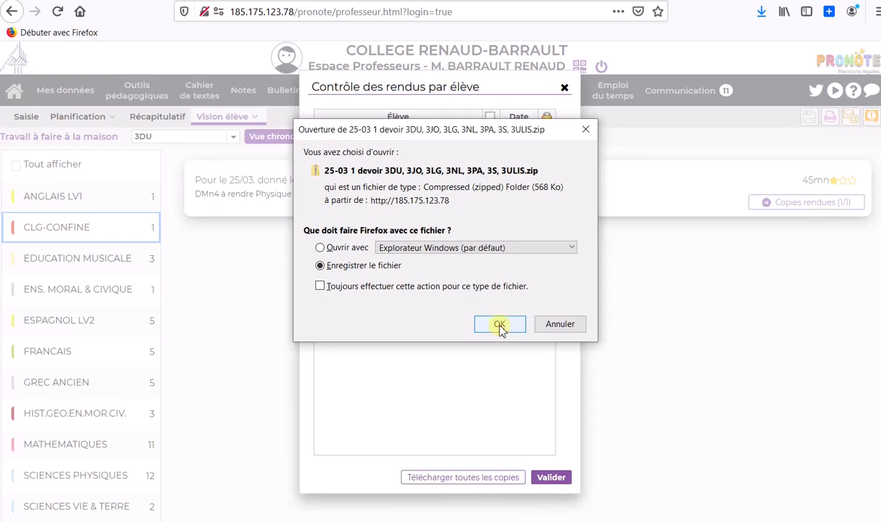
{"action": "left_click", "coordinate": [500, 324]}
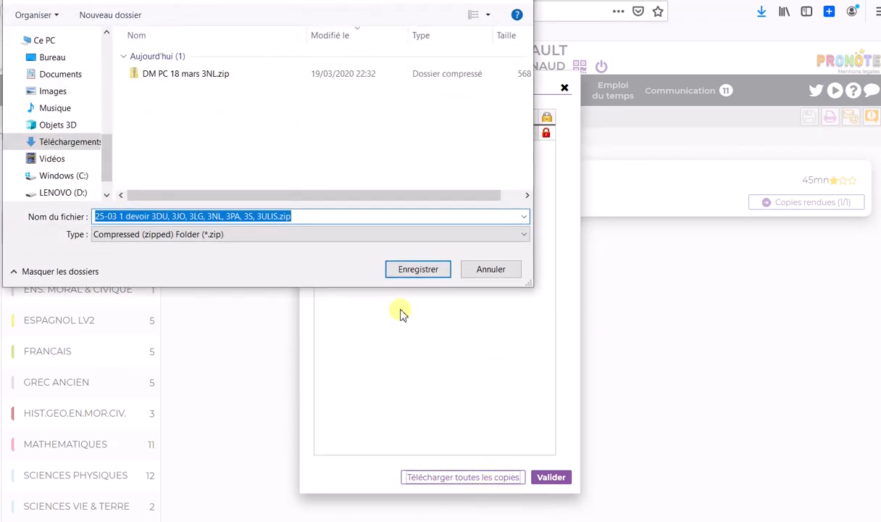
{"action": "left_click", "coordinate": [487, 270]}
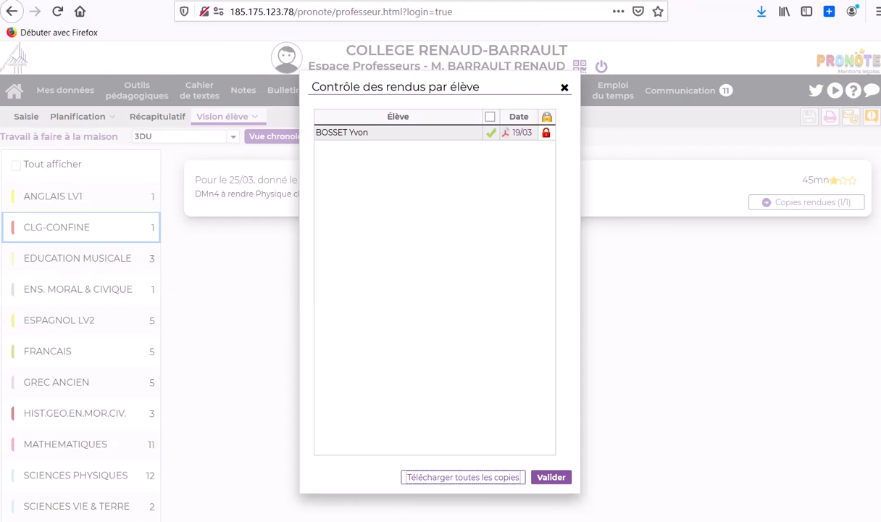
- In File Explorer, extract "DM PC 18 mars 3NL.zip" from Téléchargements with 7-Zip into a folder named "DM PC 18 mars 3NL"
{"action": "mouse_move", "coordinate": [344, 511]}
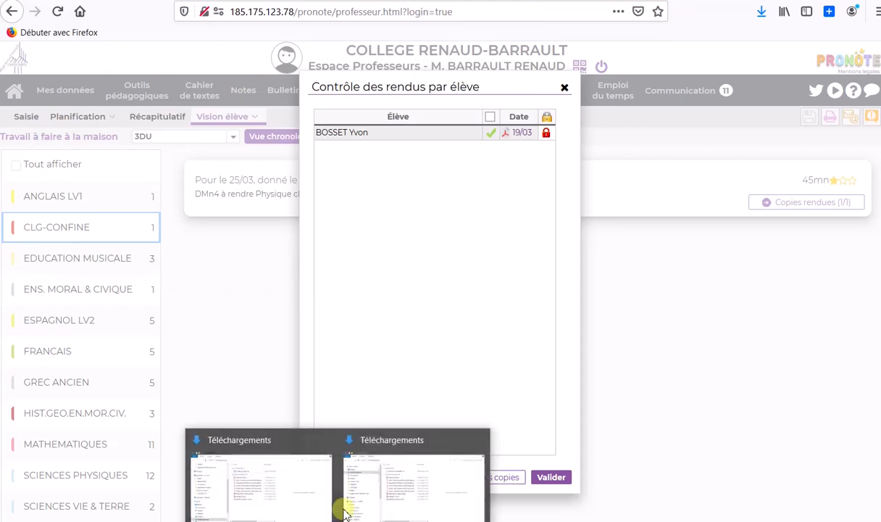
{"action": "left_click", "coordinate": [374, 486]}
{"action": "left_click", "coordinate": [331, 176]}
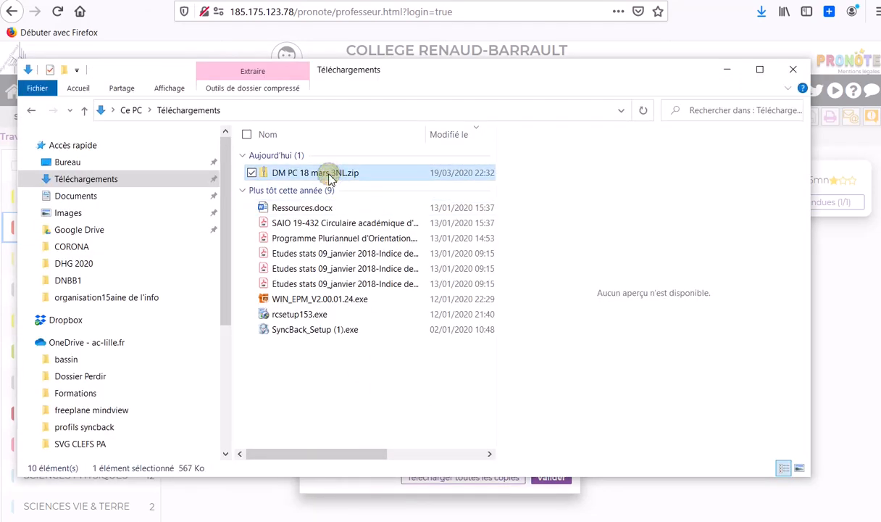
{"action": "right_click", "coordinate": [331, 176]}
{"action": "mouse_move", "coordinate": [201, 243]}
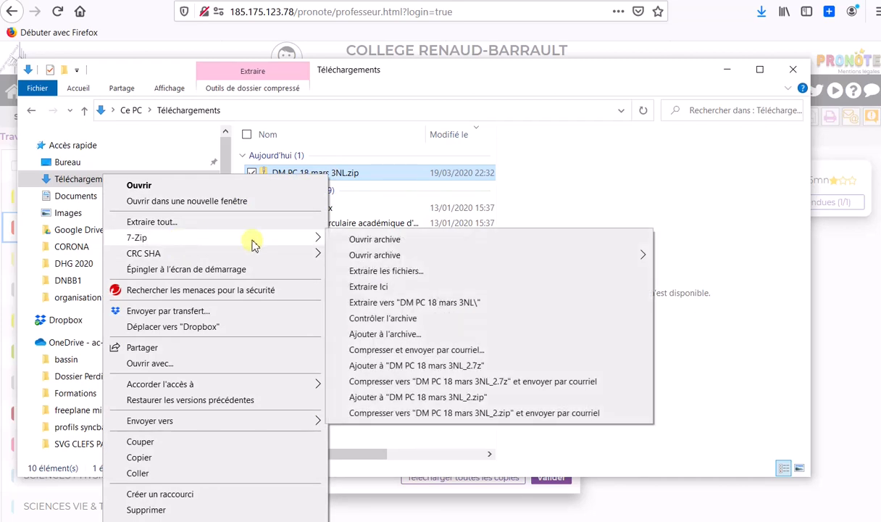
{"action": "left_click", "coordinate": [384, 302]}
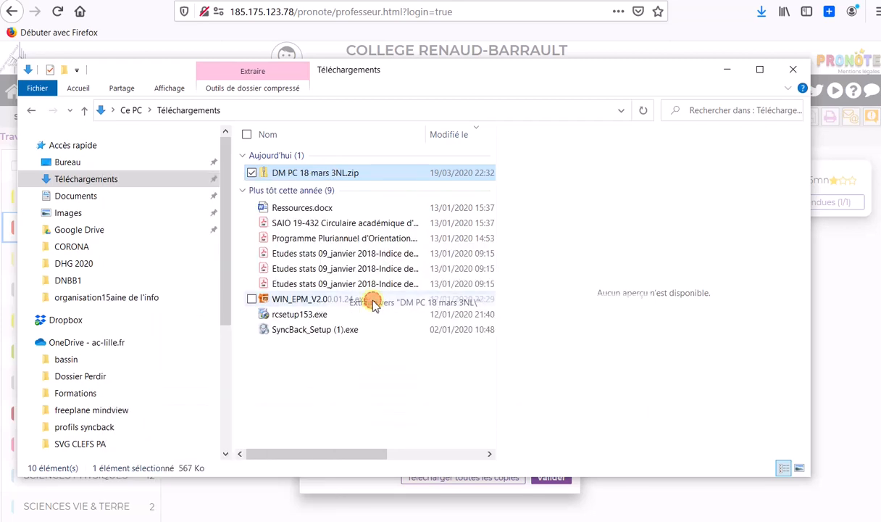
- Open the extracted "DM PC 18 mars 3NL" folder and look through the student's PDF copy in the preview
{"action": "double_click", "coordinate": [278, 189]}
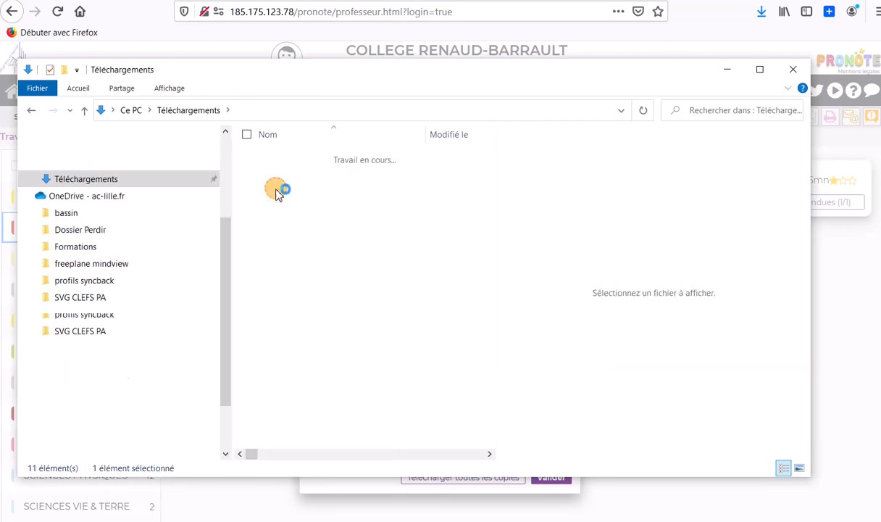
{"action": "left_click", "coordinate": [294, 160]}
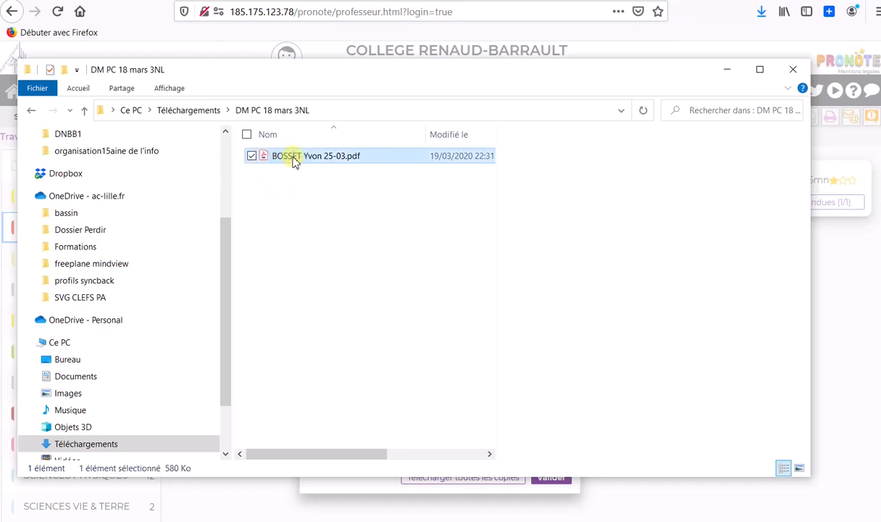
{"action": "key", "text": "alt+p"}
{"action": "scroll", "coordinate": [656, 243], "scroll_direction": "down", "scroll_amount": 5}
{"action": "scroll", "coordinate": [659, 245], "scroll_direction": "down", "scroll_amount": 5}
{"action": "scroll", "coordinate": [650, 236], "scroll_direction": "up", "scroll_amount": 10}
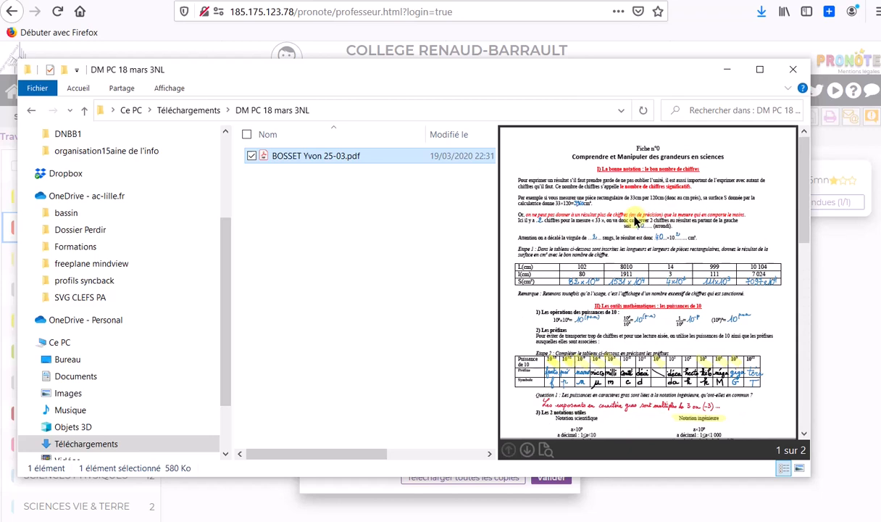